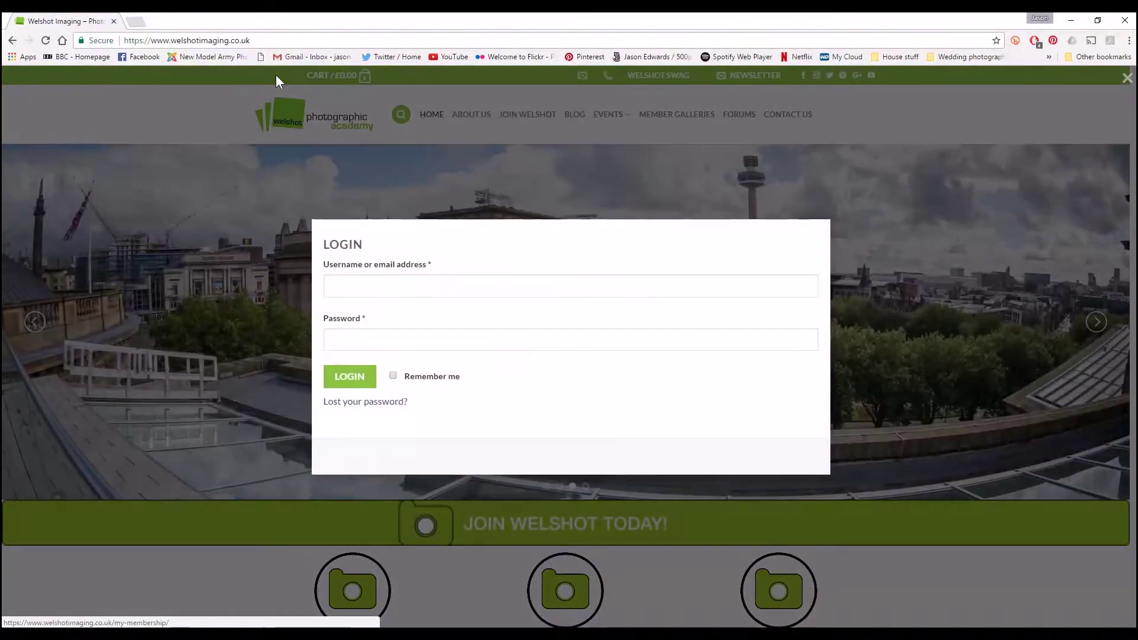
- Log in to the Welshot website with the account username and password
{"action": "left_click", "coordinate": [276, 75]}
{"action": "left_click", "coordinate": [405, 284]}
{"action": "type", "text": "Jas"}
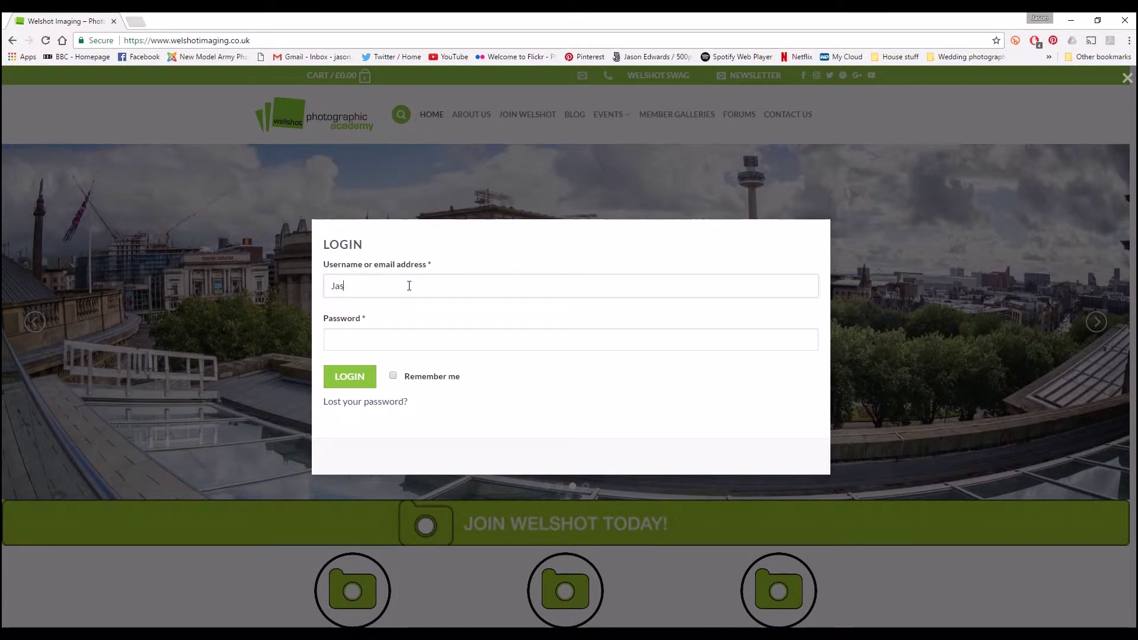
{"action": "type", "text": "on"}
{"action": "left_click", "coordinate": [396, 339]}
{"action": "key", "text": "ctrl+v"}
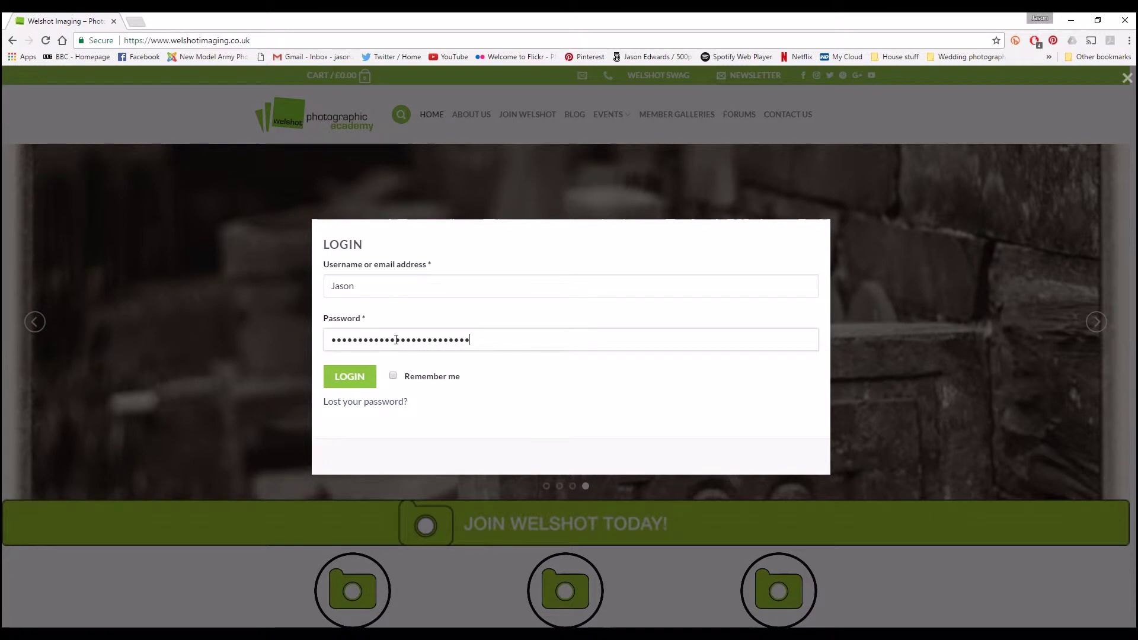
{"action": "left_click", "coordinate": [349, 381]}
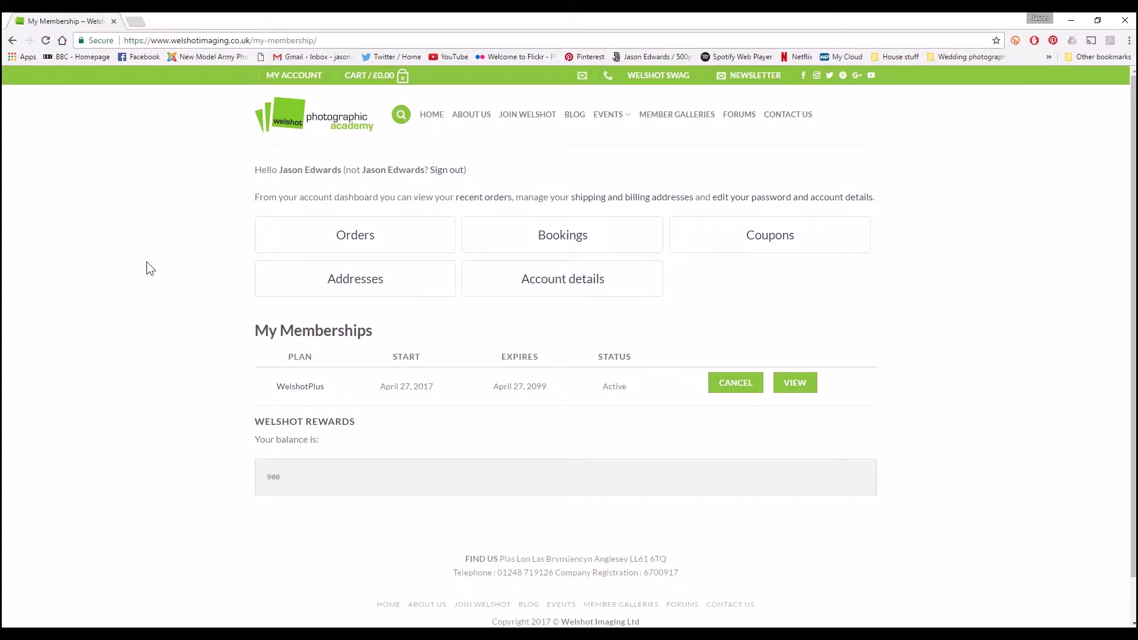
- Open the "Welshot Does… New Brighton – CAE 18th May 2017" topic in the Welshot Events forum category
{"action": "mouse_move", "coordinate": [291, 77]}
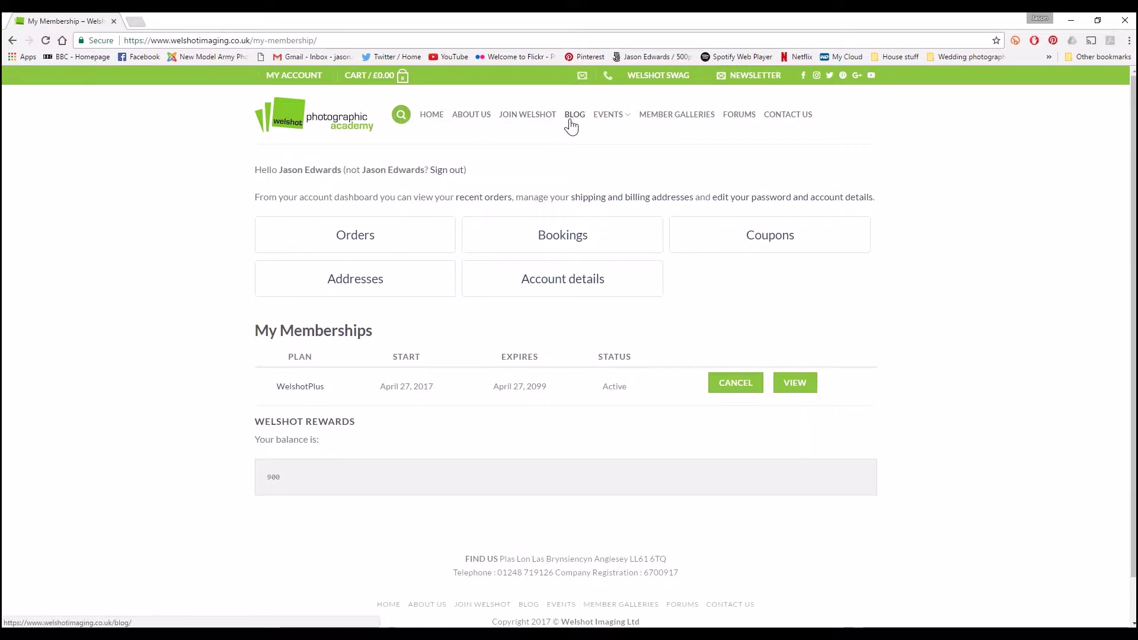
{"action": "left_click", "coordinate": [740, 116]}
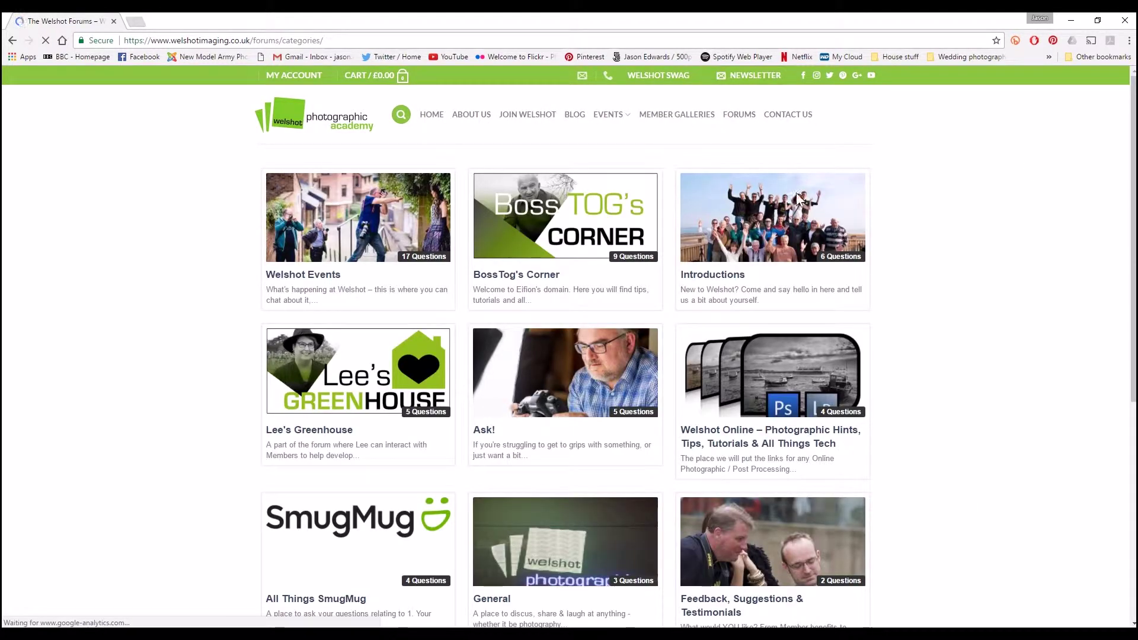
{"action": "left_click", "coordinate": [301, 280]}
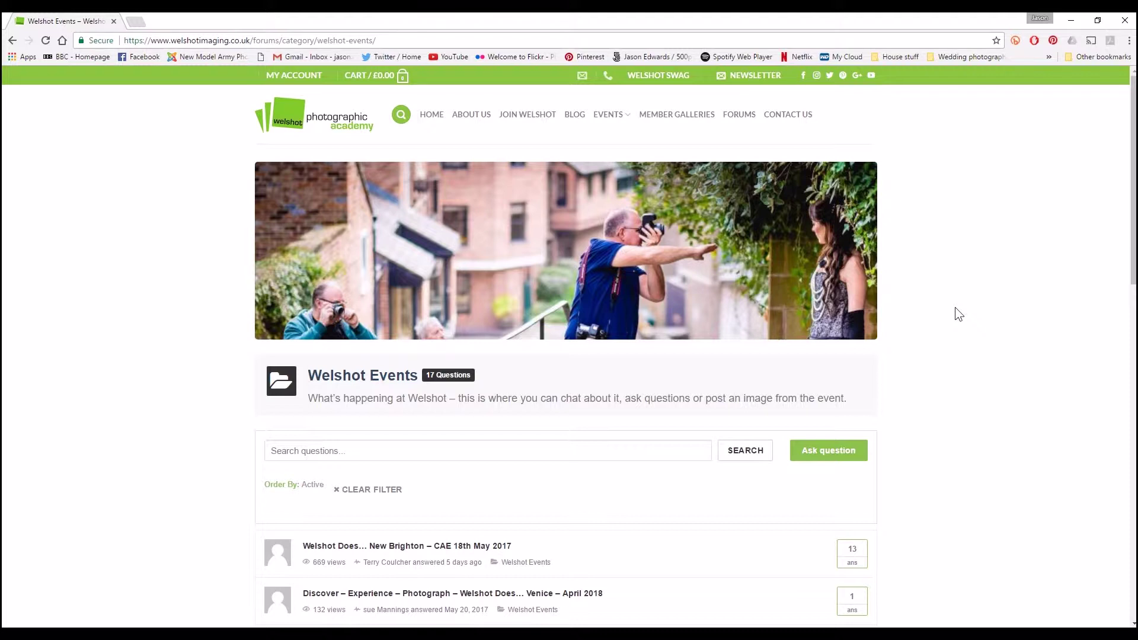
{"action": "left_click_drag", "start_coordinate": [1132, 245], "coordinate": [1132, 339]}
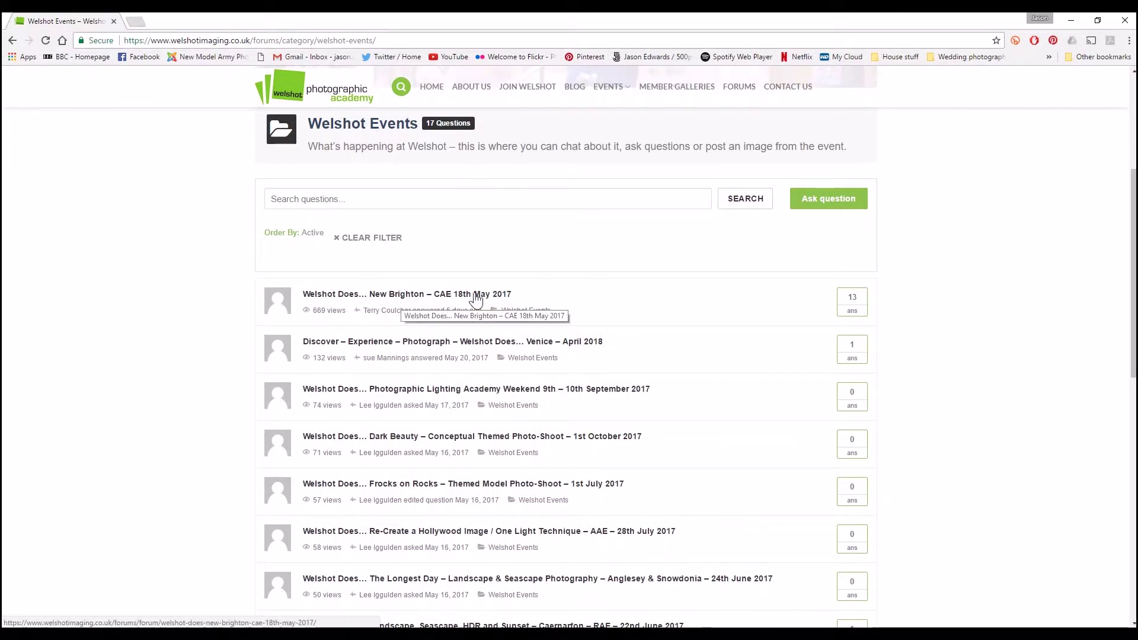
{"action": "left_click", "coordinate": [413, 298]}
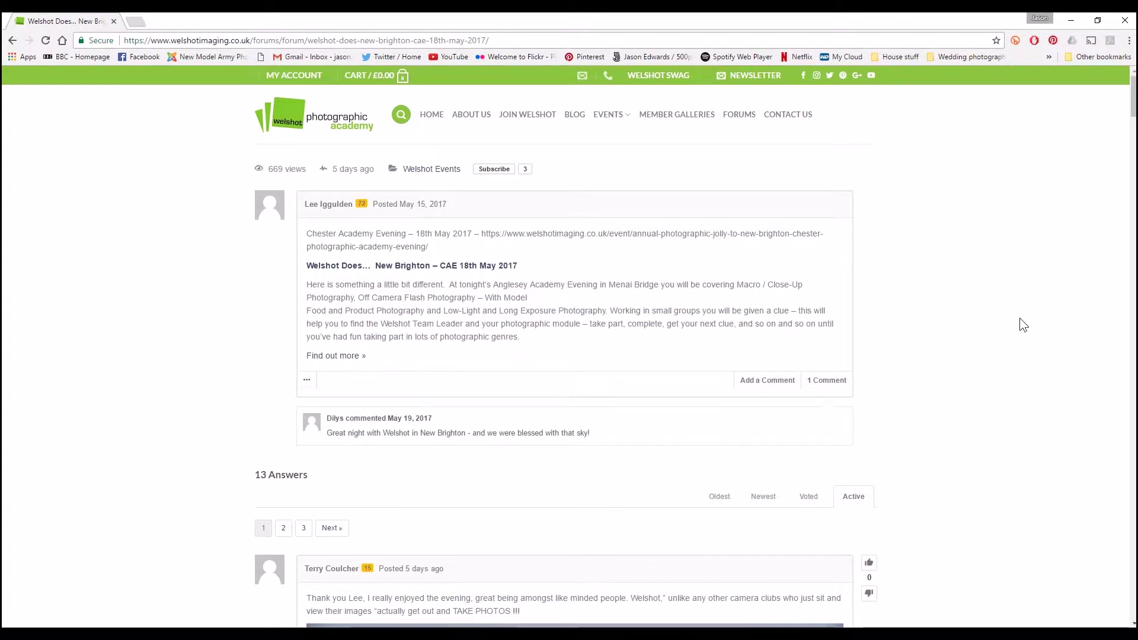
- Examine the answers in the New Brighton topic, including their embedded photos, attachments and comments
{"action": "left_click_drag", "start_coordinate": [1133, 100], "coordinate": [1133, 140]}
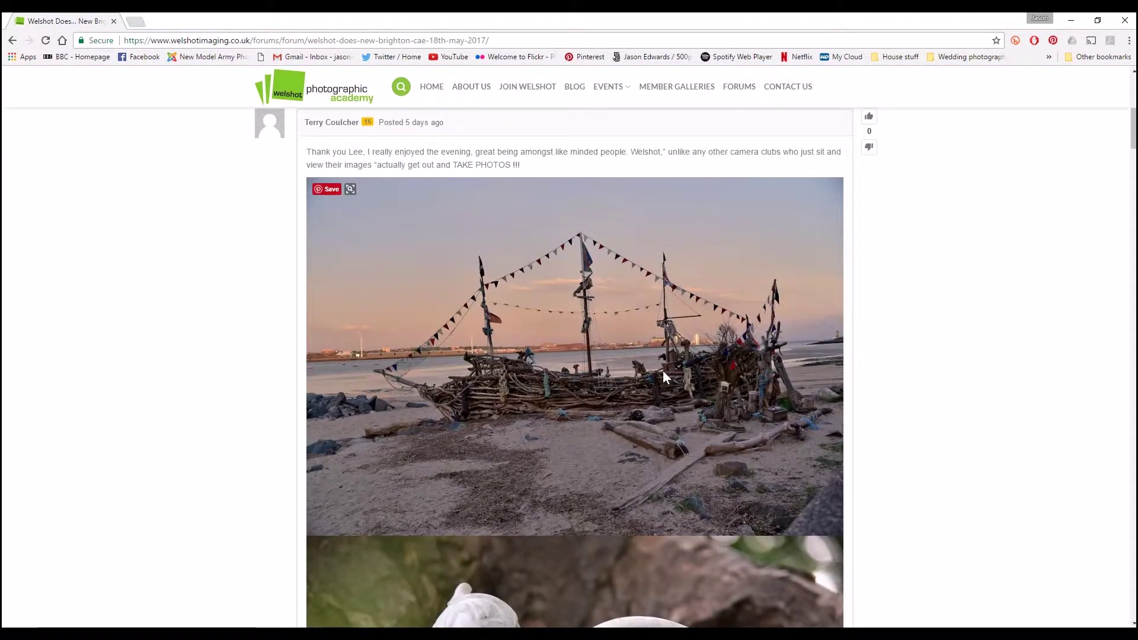
{"action": "mouse_move", "coordinate": [1133, 140]}
{"action": "left_mouse_down"}
{"action": "mouse_move", "coordinate": [1131, 206]}
{"action": "mouse_move", "coordinate": [1131, 136]}
{"action": "left_mouse_up"}
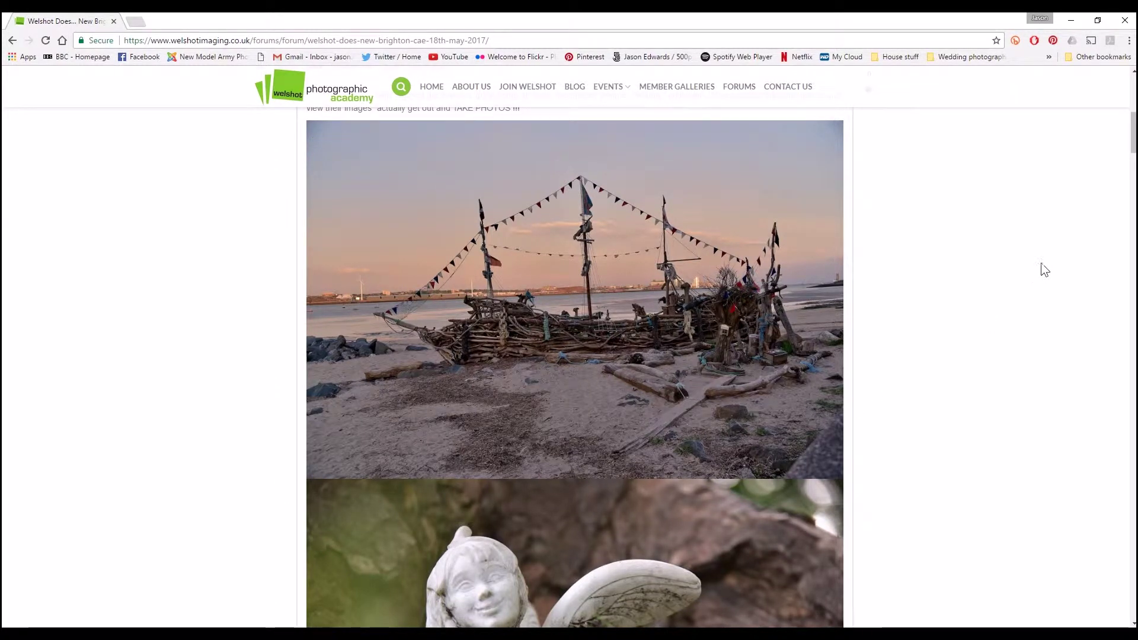
{"action": "left_click_drag", "start_coordinate": [1133, 146], "coordinate": [1133, 344]}
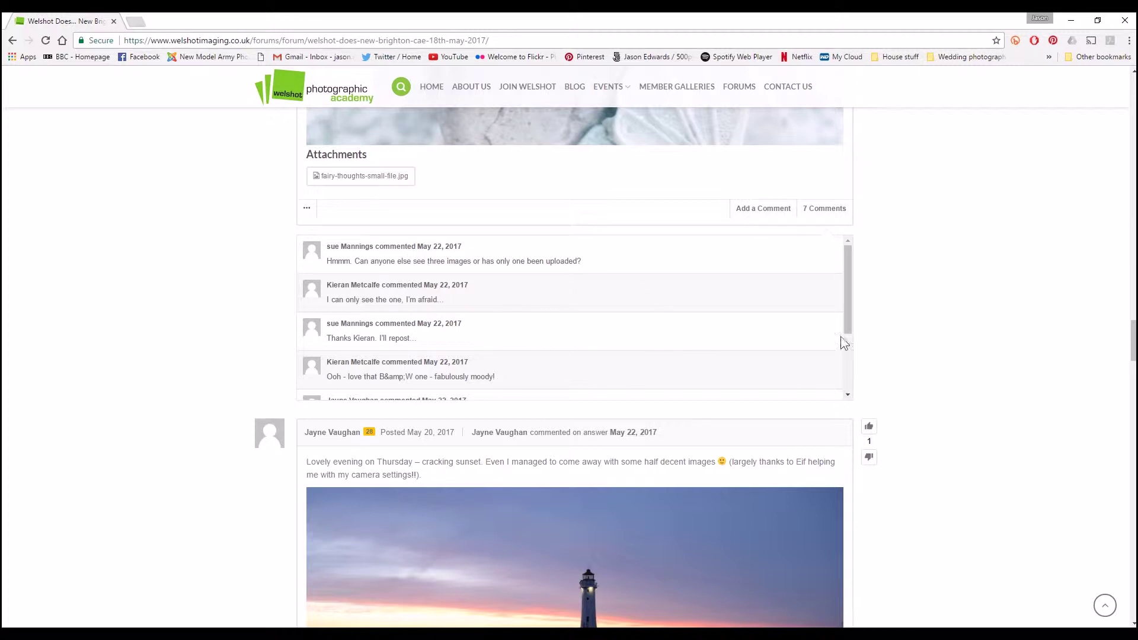
{"action": "left_click_drag", "start_coordinate": [1133, 340], "coordinate": [1133, 363]}
{"action": "mouse_move", "coordinate": [674, 406]}
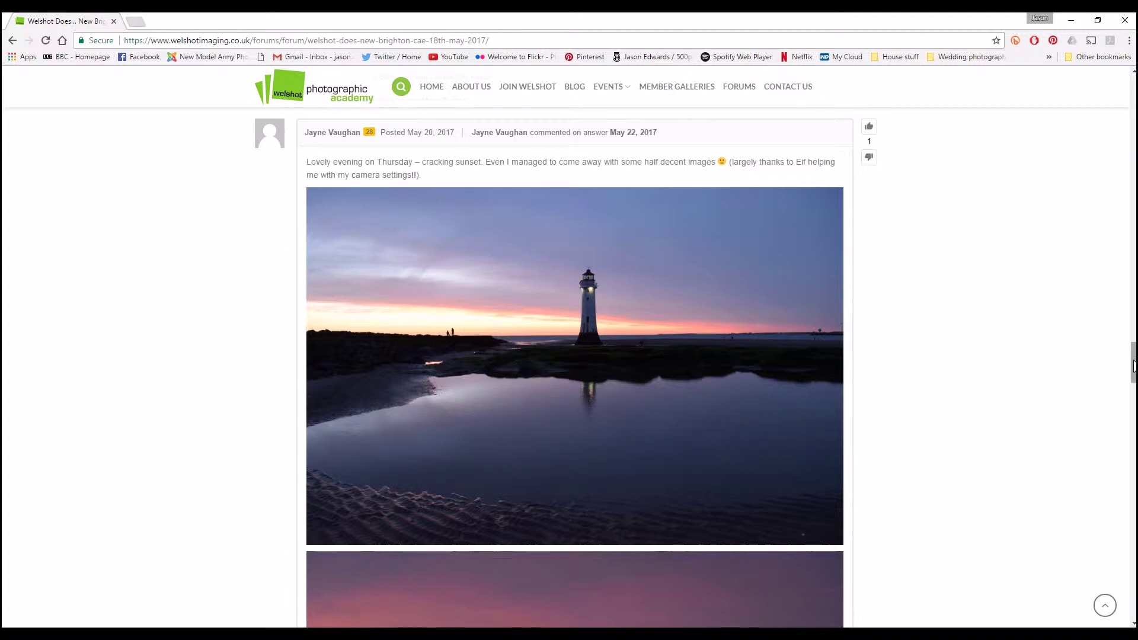
{"action": "scroll", "coordinate": [1132, 362], "scroll_direction": "down", "scroll_amount": 8}
{"action": "scroll", "coordinate": [1132, 362], "scroll_direction": "down", "scroll_amount": 20}
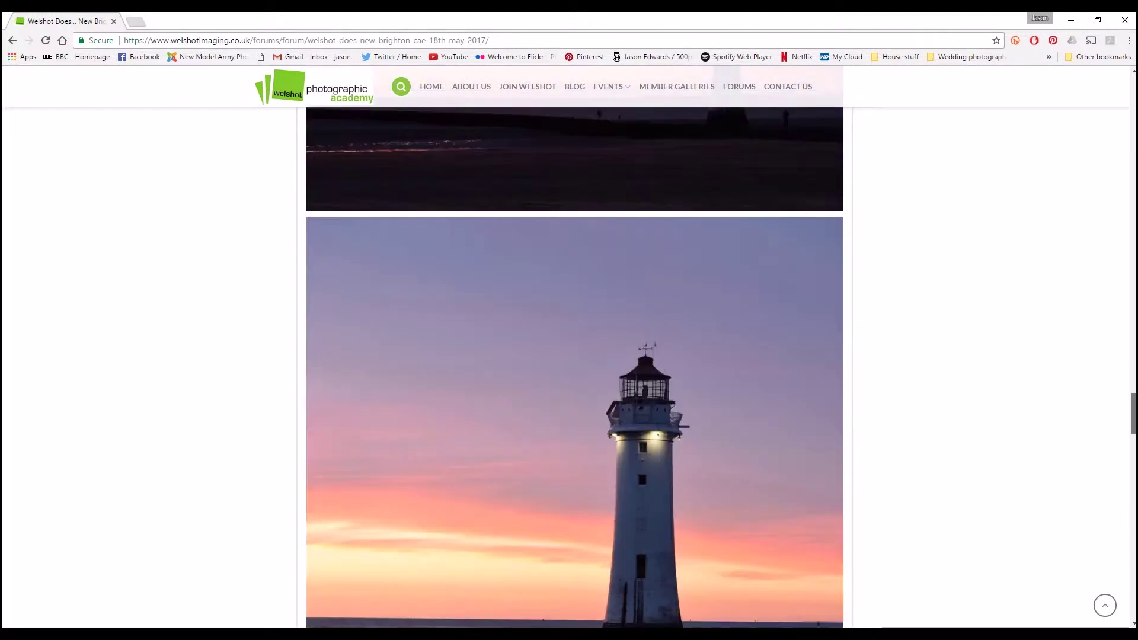
{"action": "scroll", "coordinate": [876, 440], "scroll_direction": "down", "scroll_amount": 4}
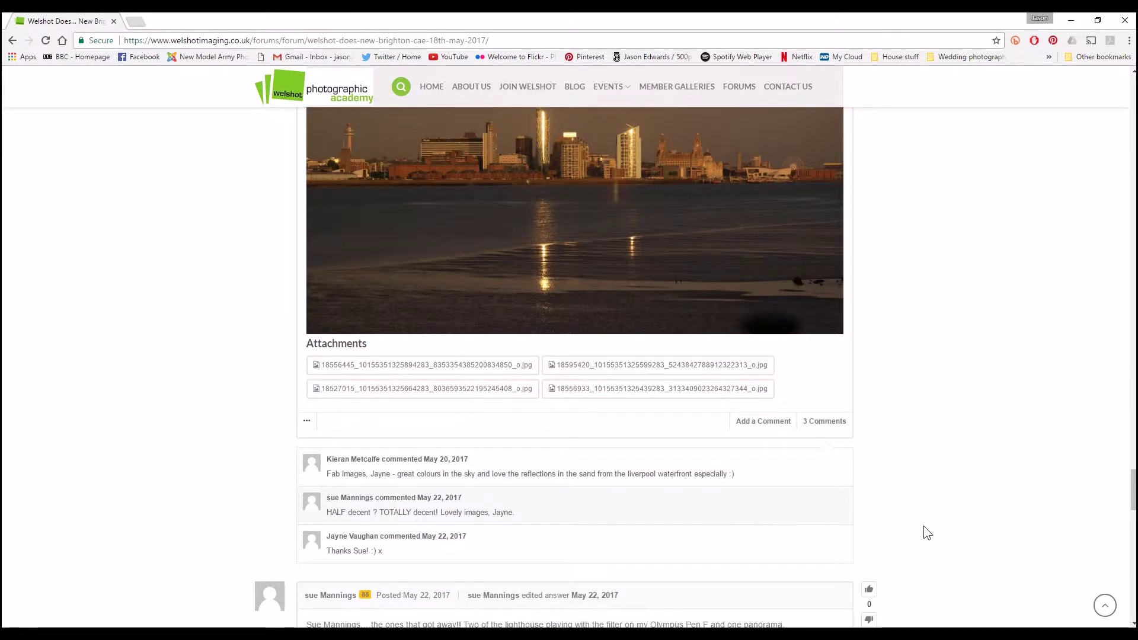
{"action": "left_click_drag", "start_coordinate": [1133, 492], "coordinate": [1133, 595]}
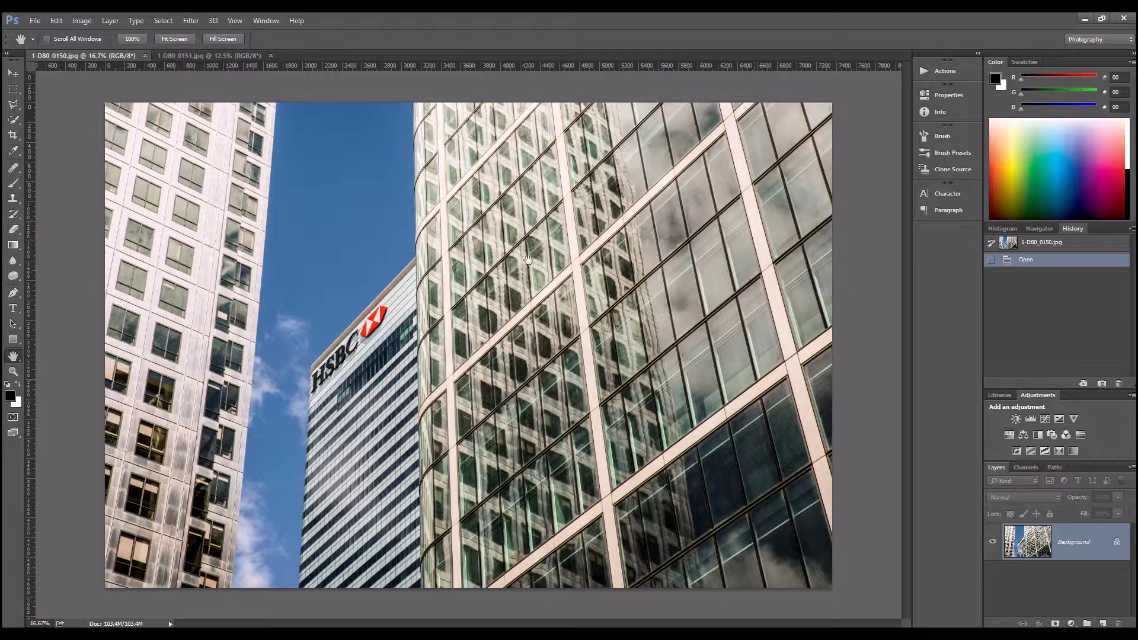
- Resize the landscape image 1-D80_0150.jpg to 2000 pixels wide, keeping its proportions and automatic resampling
{"action": "left_click", "coordinate": [218, 56]}
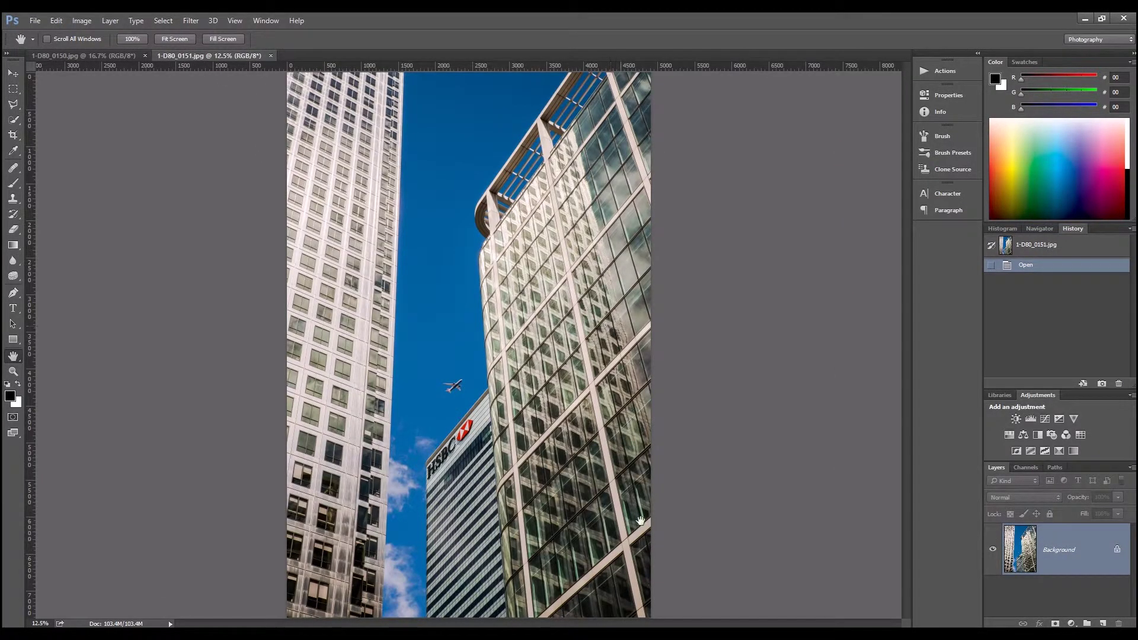
{"action": "left_click", "coordinate": [88, 58]}
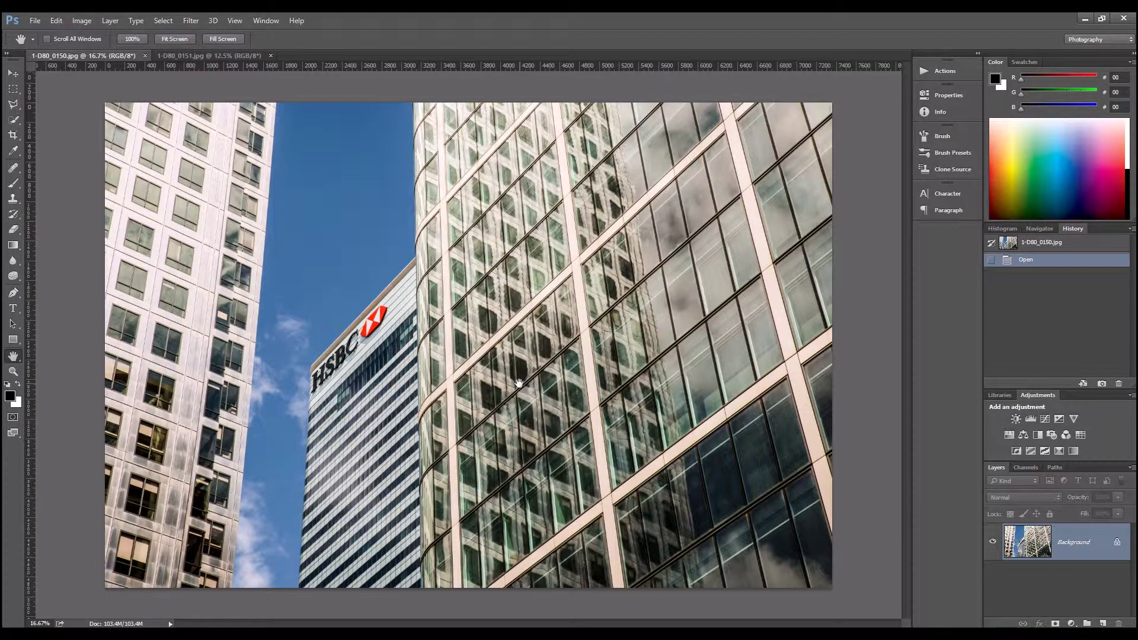
{"action": "left_click", "coordinate": [80, 23]}
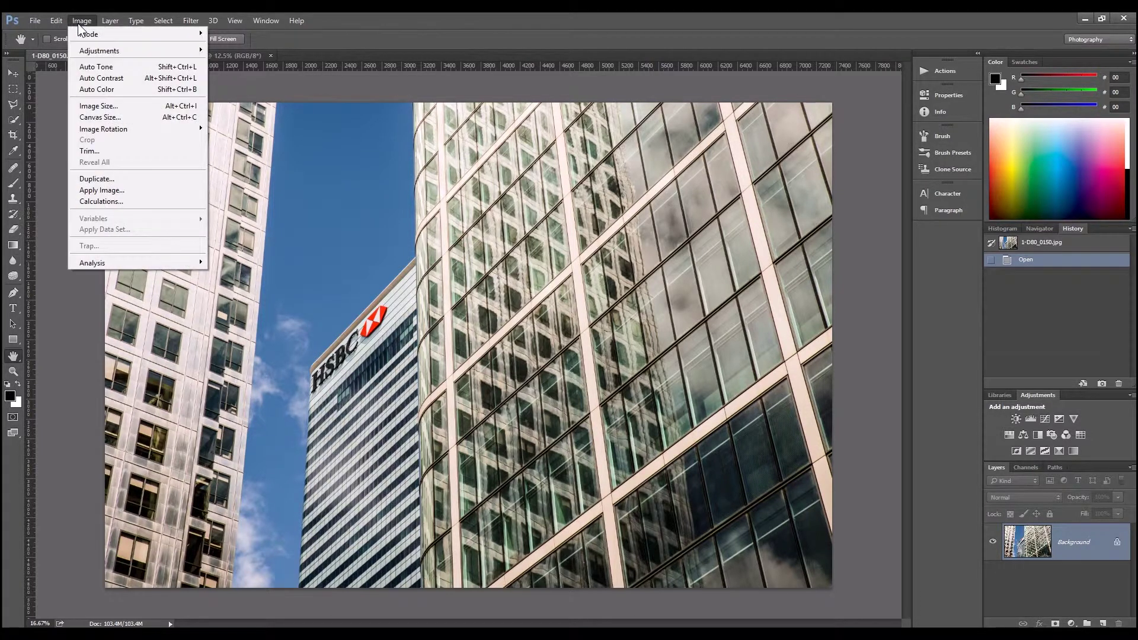
{"action": "left_click", "coordinate": [123, 106]}
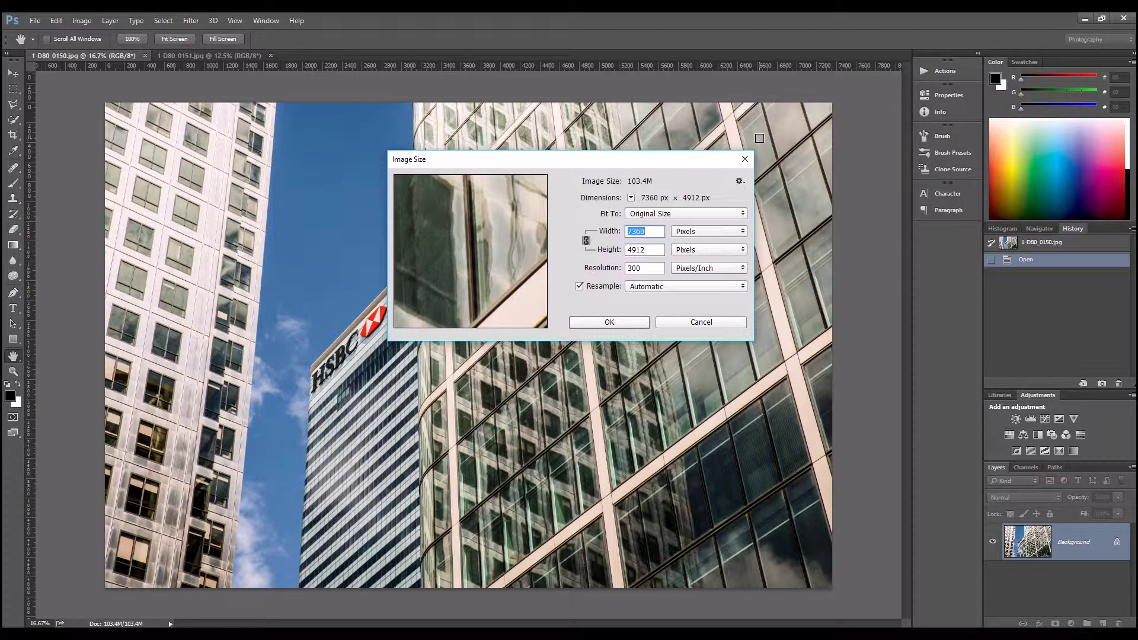
{"action": "type", "text": "2000"}
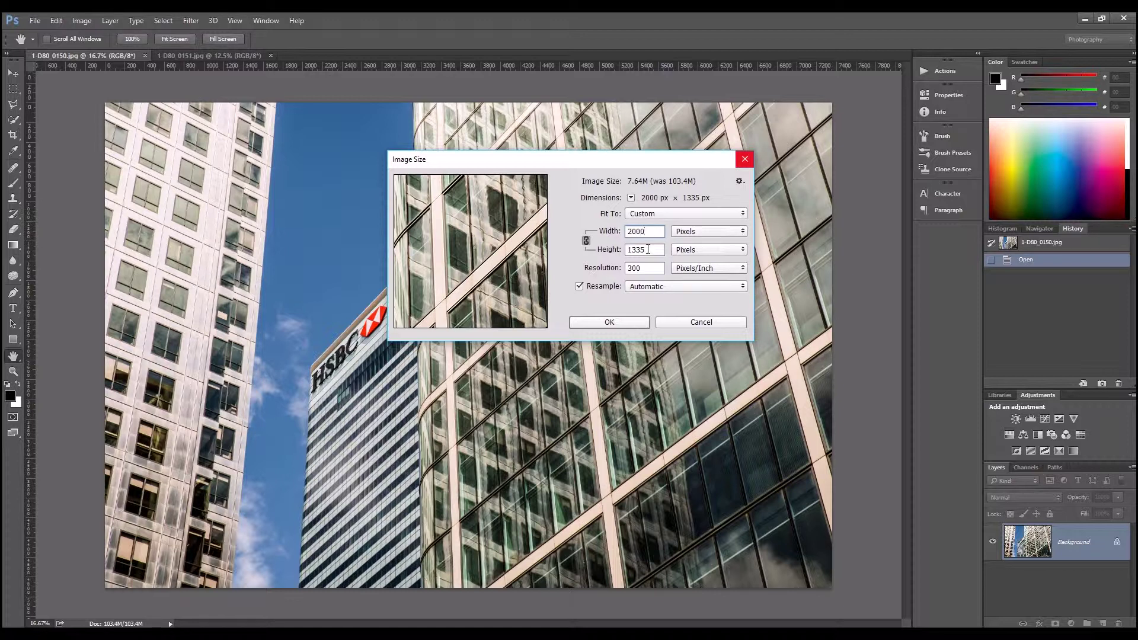
{"action": "left_click", "coordinate": [616, 322]}
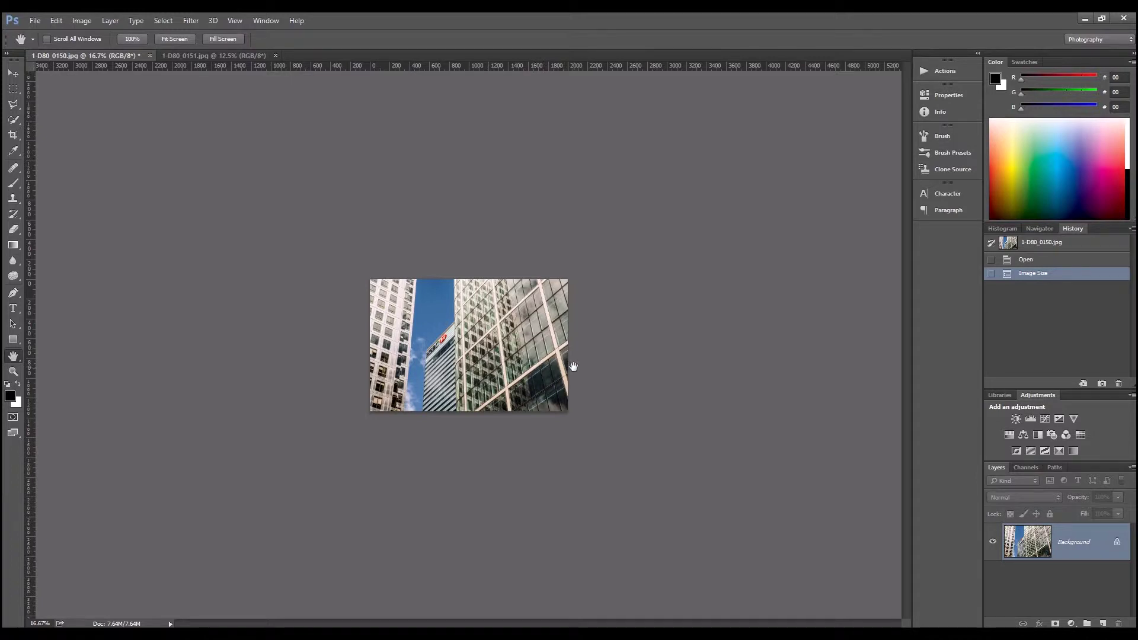
- Inspect the detail of the resized landscape image at 100% zoom, then view the whole image at 66.7%
{"action": "key", "text": "ctrl+plus"}
{"action": "key", "text": "ctrl+plus"}
{"action": "key", "text": "ctrl+plus"}
{"action": "key", "text": "ctrl+plus"}
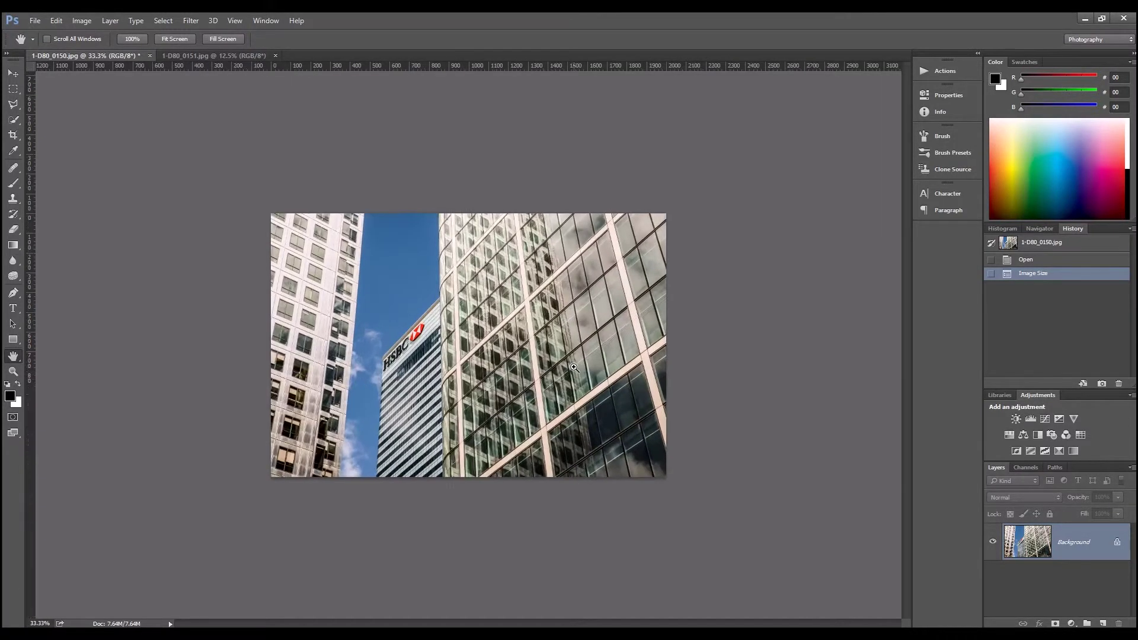
{"action": "key", "text": "ctrl+plus"}
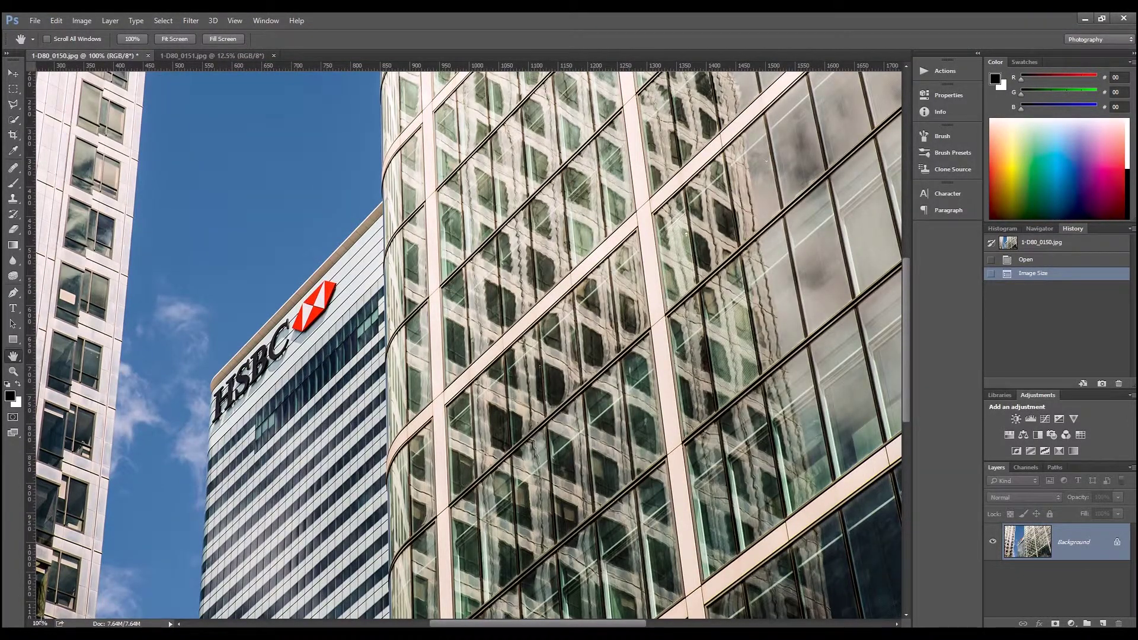
{"action": "left_click_drag", "start_coordinate": [460, 334], "coordinate": [551, 305]}
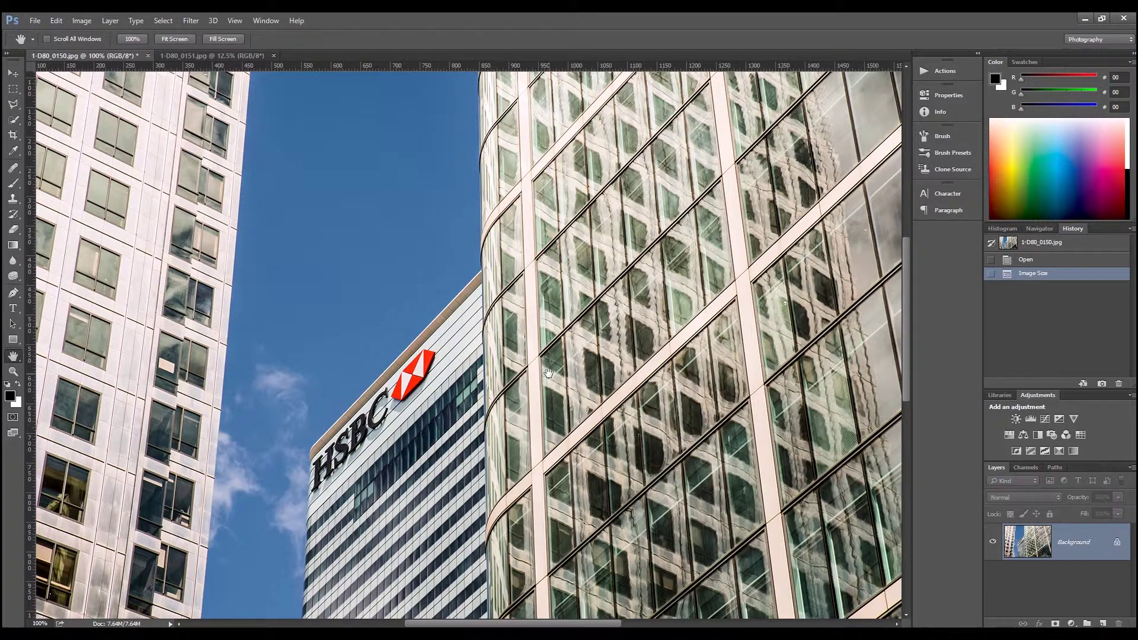
{"action": "key", "text": "ctrl+minus"}
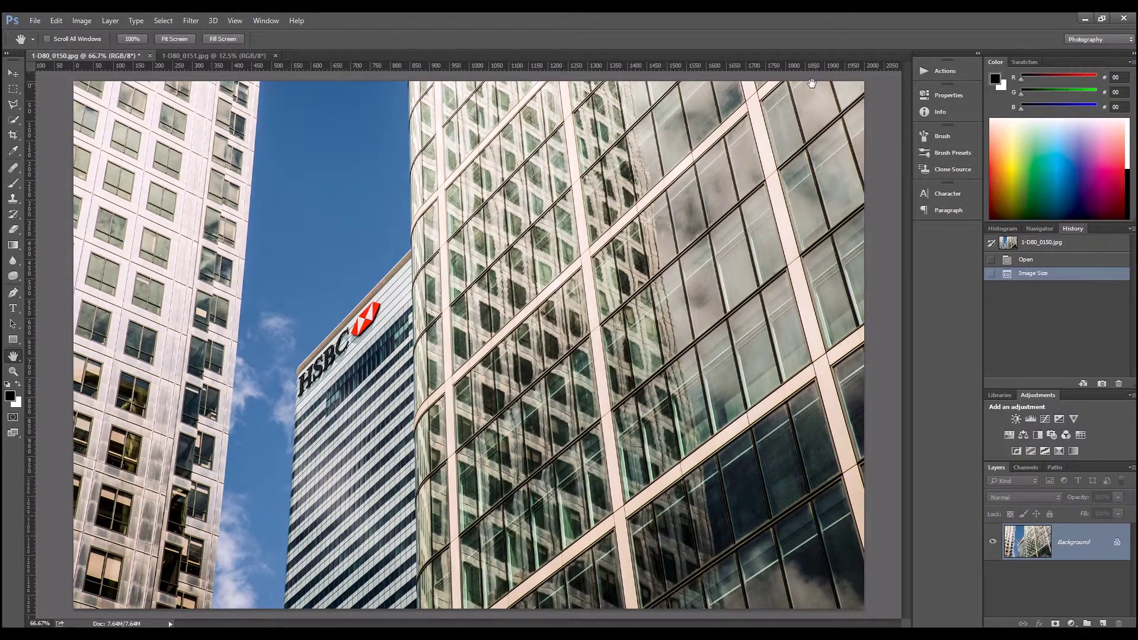
- Resize the portrait image 1-D80_0151.jpg to 1000 pixels wide, keeping its proportions and automatic resampling
{"action": "left_click", "coordinate": [211, 55]}
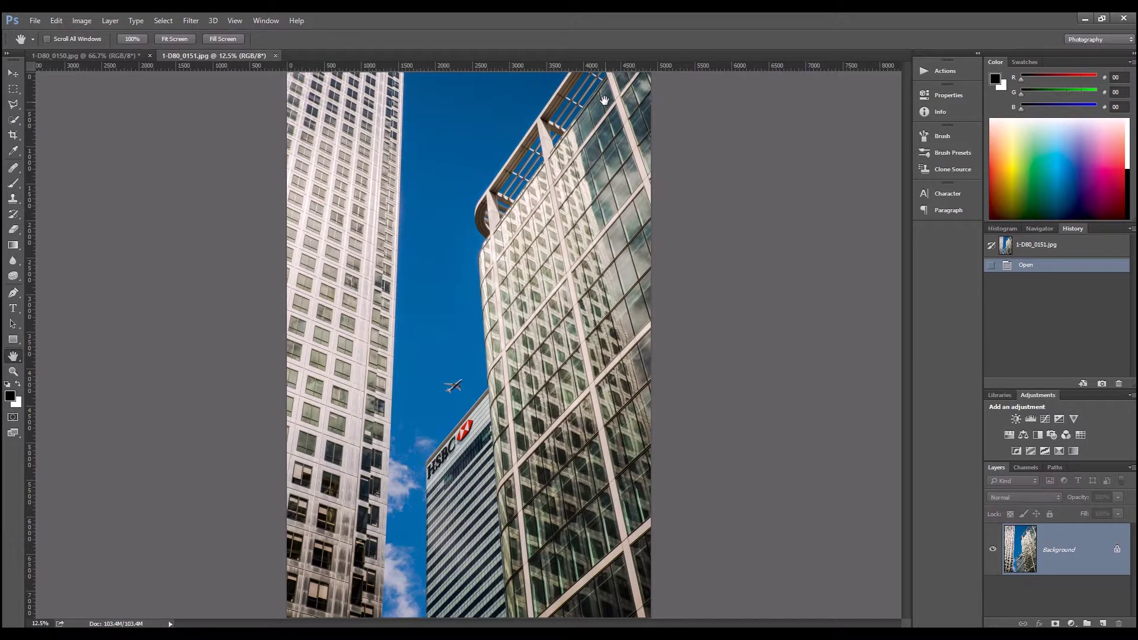
{"action": "left_click", "coordinate": [84, 22]}
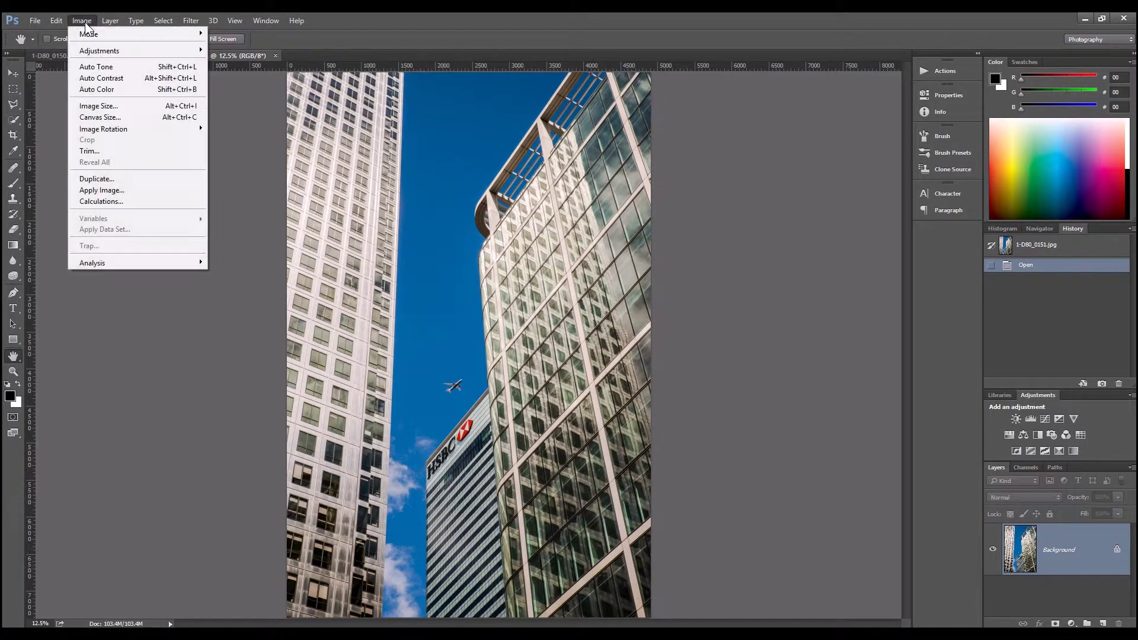
{"action": "left_click", "coordinate": [100, 105]}
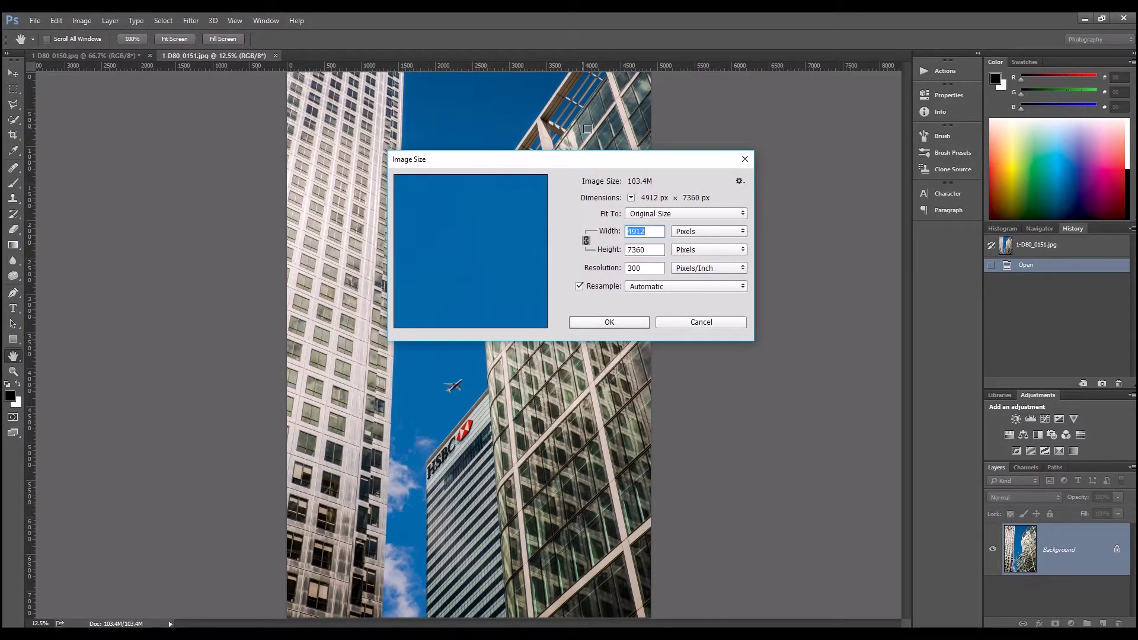
{"action": "type", "text": "1000"}
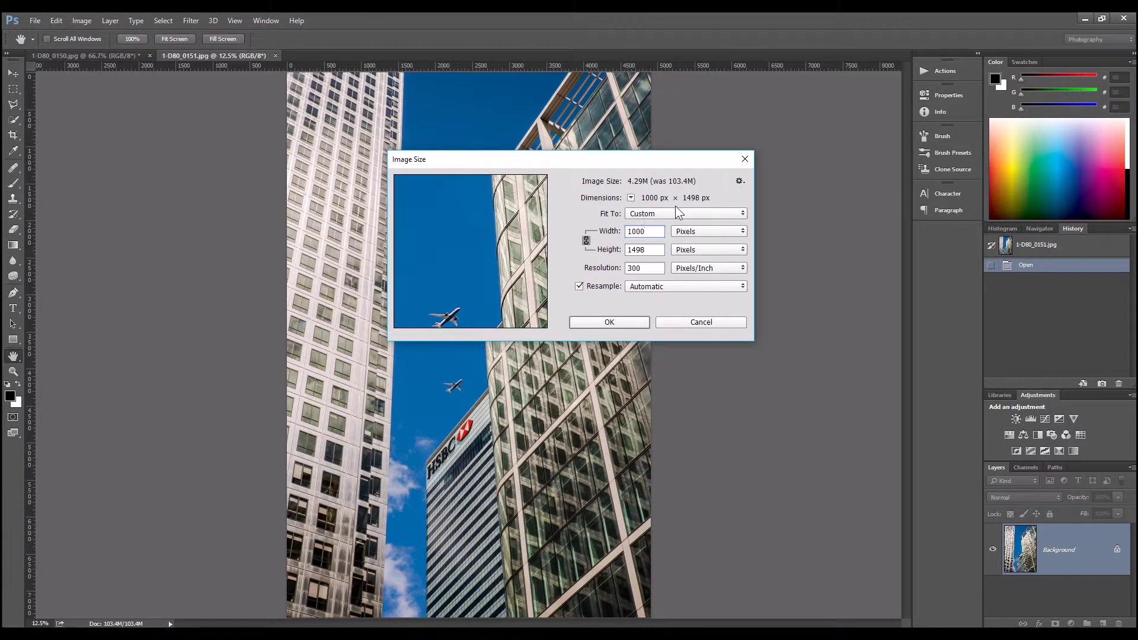
{"action": "key", "text": "Return"}
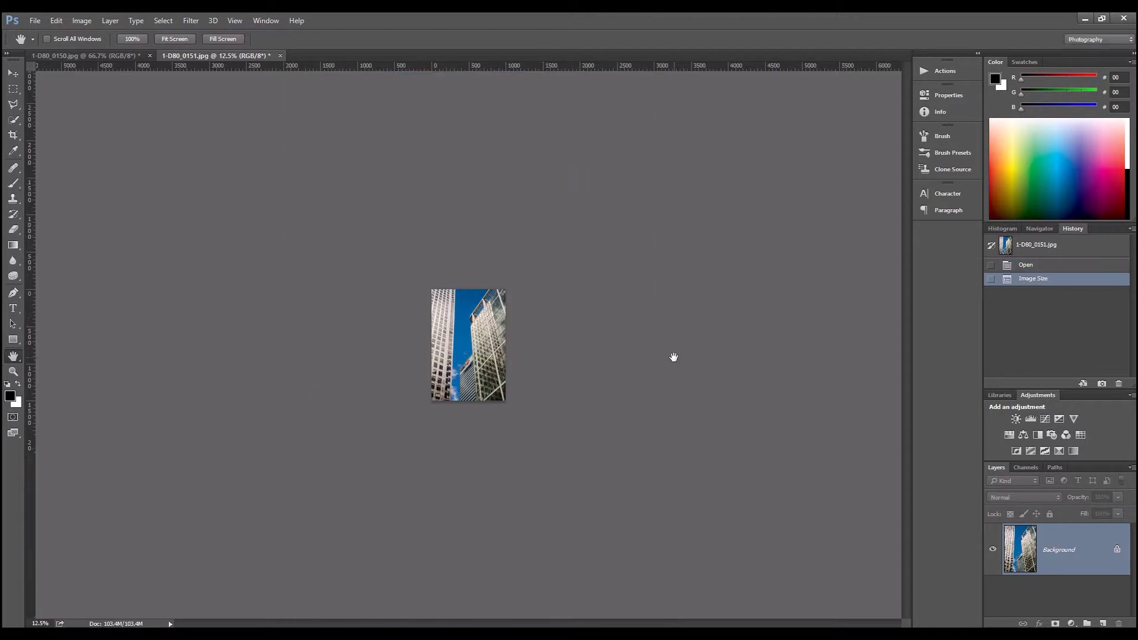
- Inspect the upper part of the resized portrait image at 100% zoom and return to 1-D80_0150.jpg
{"action": "key", "text": "ctrl+plus"}
{"action": "key", "text": "ctrl+plus"}
{"action": "key", "text": "ctrl+plus"}
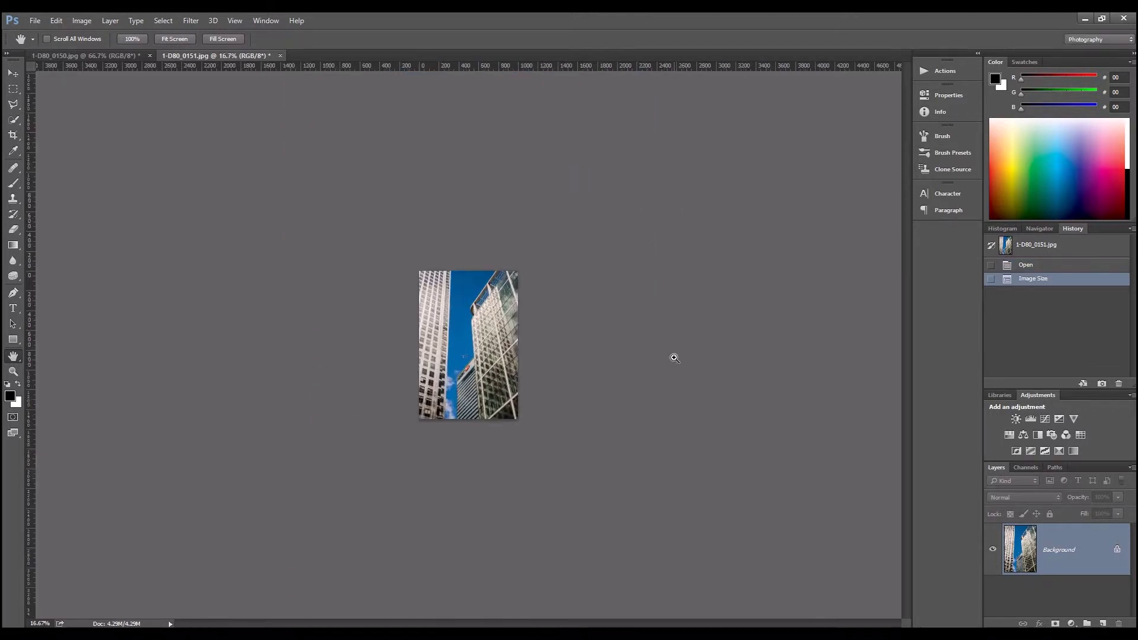
{"action": "key", "text": "ctrl+plus"}
{"action": "key", "text": "ctrl+plus"}
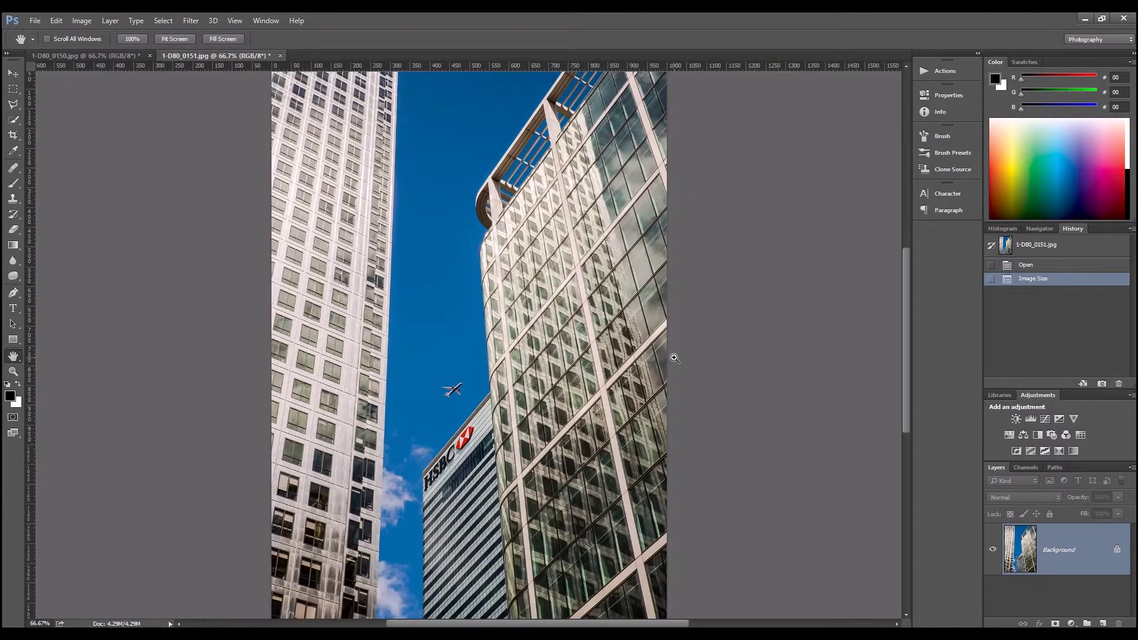
{"action": "key", "text": "ctrl+plus"}
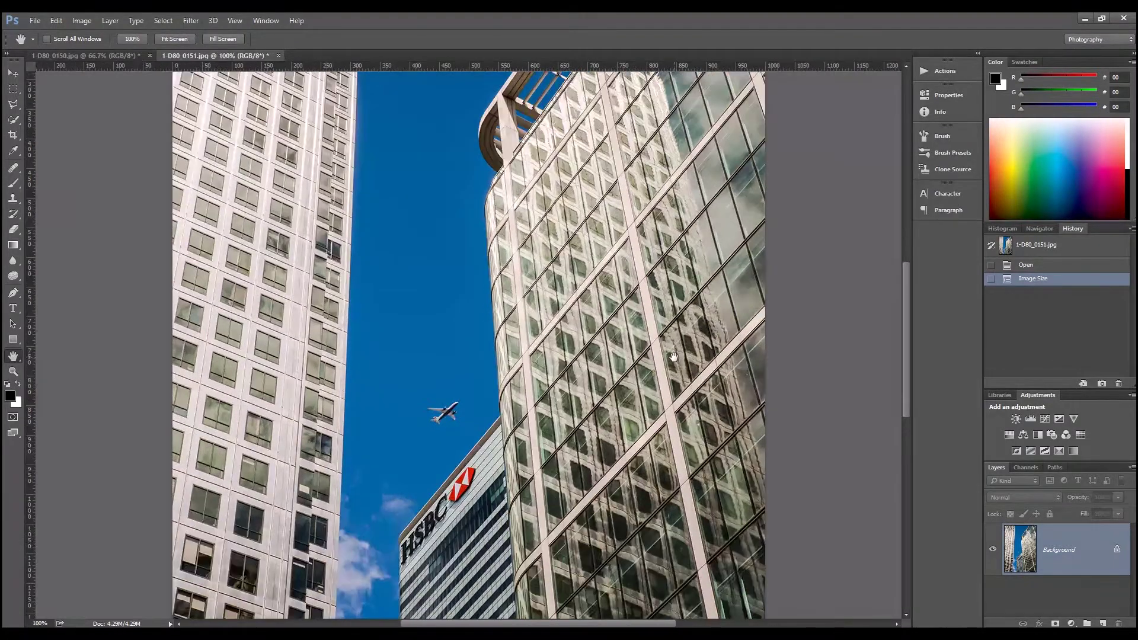
{"action": "left_click_drag", "start_coordinate": [597, 470], "coordinate": [588, 446]}
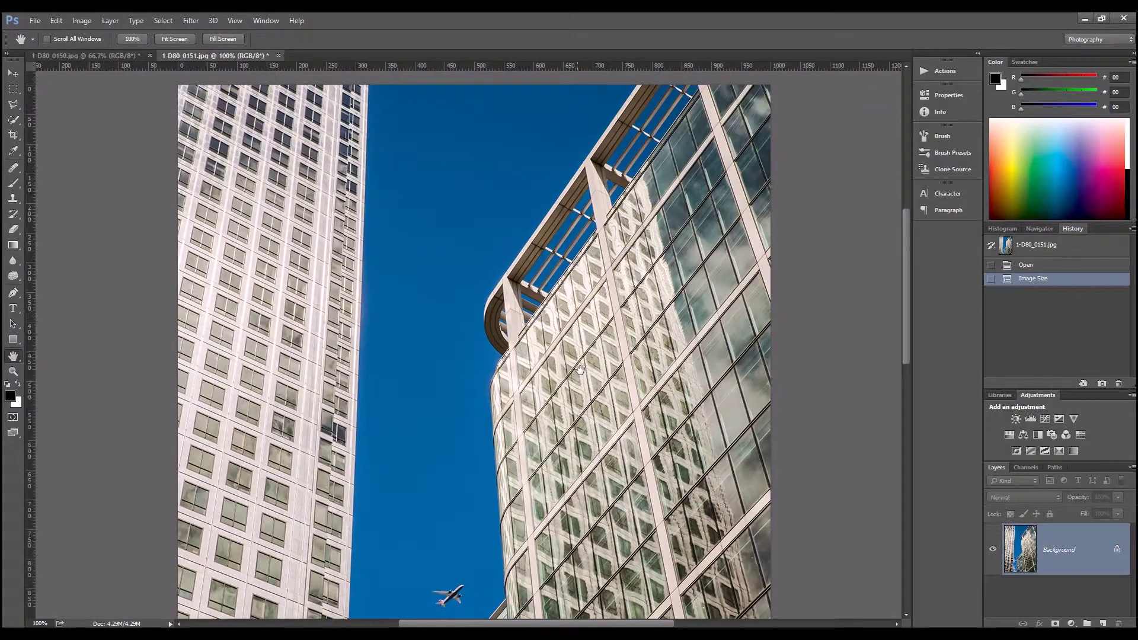
{"action": "left_click", "coordinate": [77, 56]}
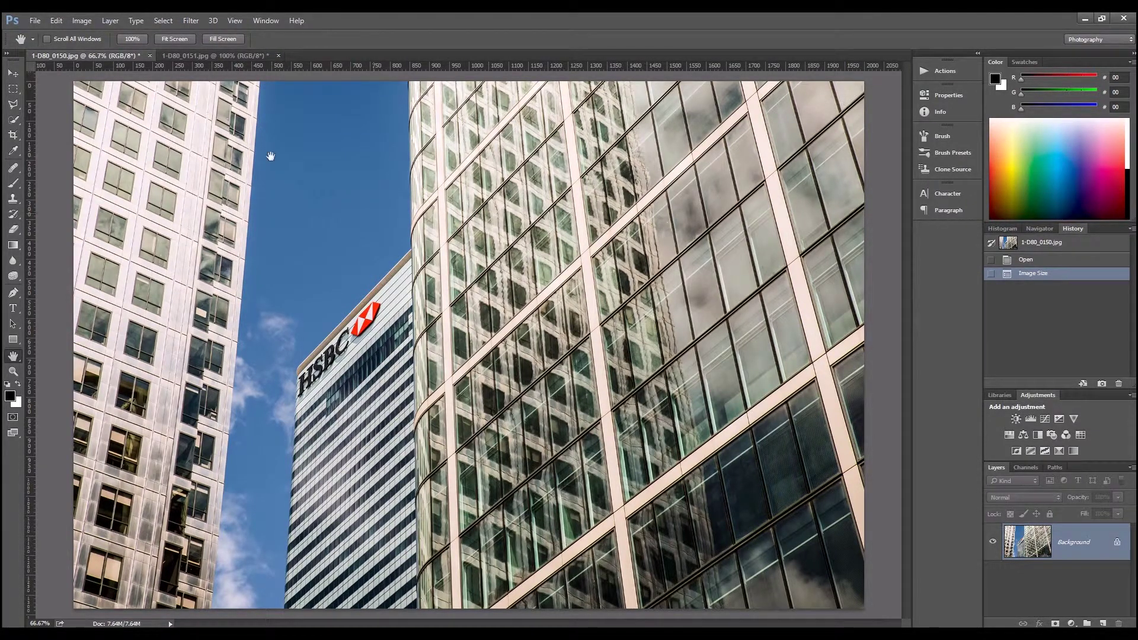
{"action": "left_click", "coordinate": [201, 55]}
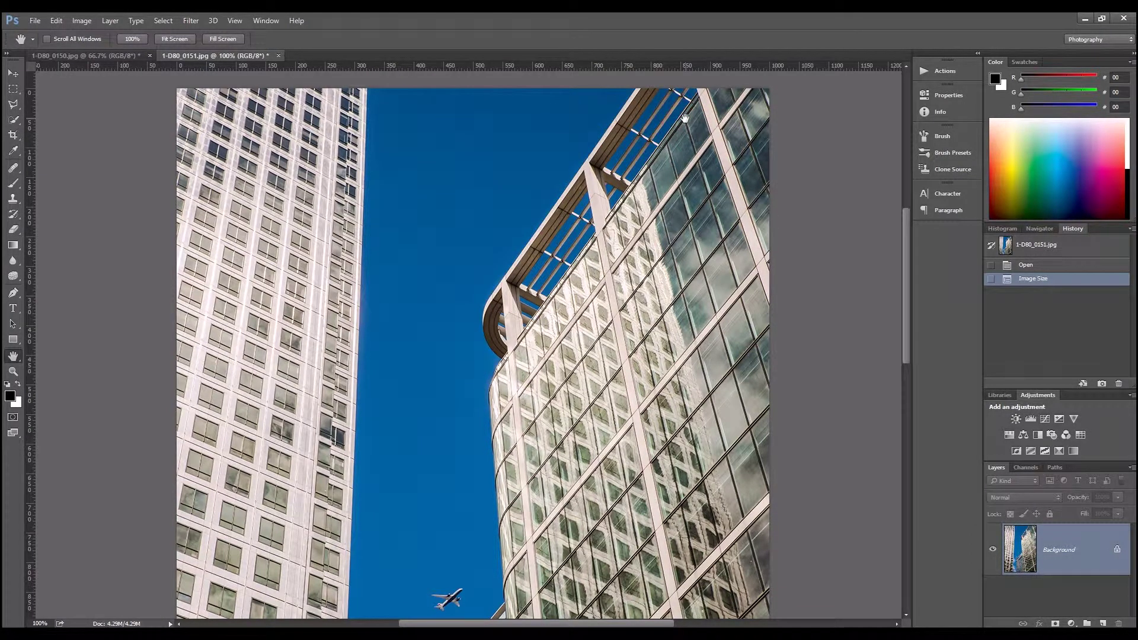
{"action": "mouse_move", "coordinate": [905, 232]}
{"action": "left_mouse_down"}
{"action": "mouse_move", "coordinate": [897, 376]}
{"action": "mouse_move", "coordinate": [914, 237]}
{"action": "left_mouse_up"}
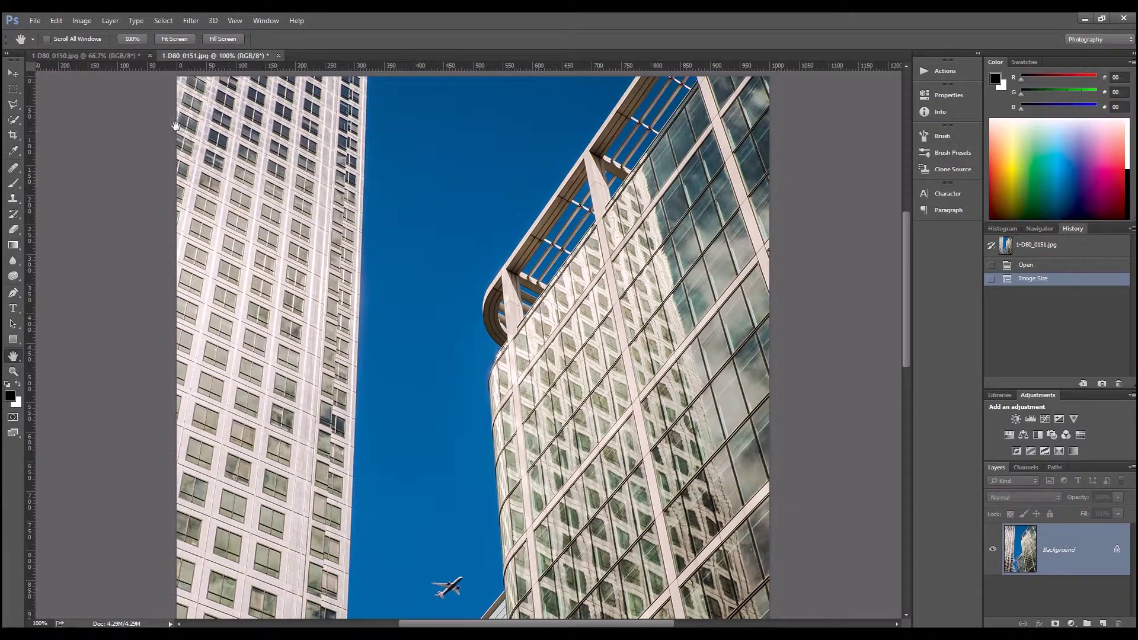
{"action": "left_click", "coordinate": [87, 57]}
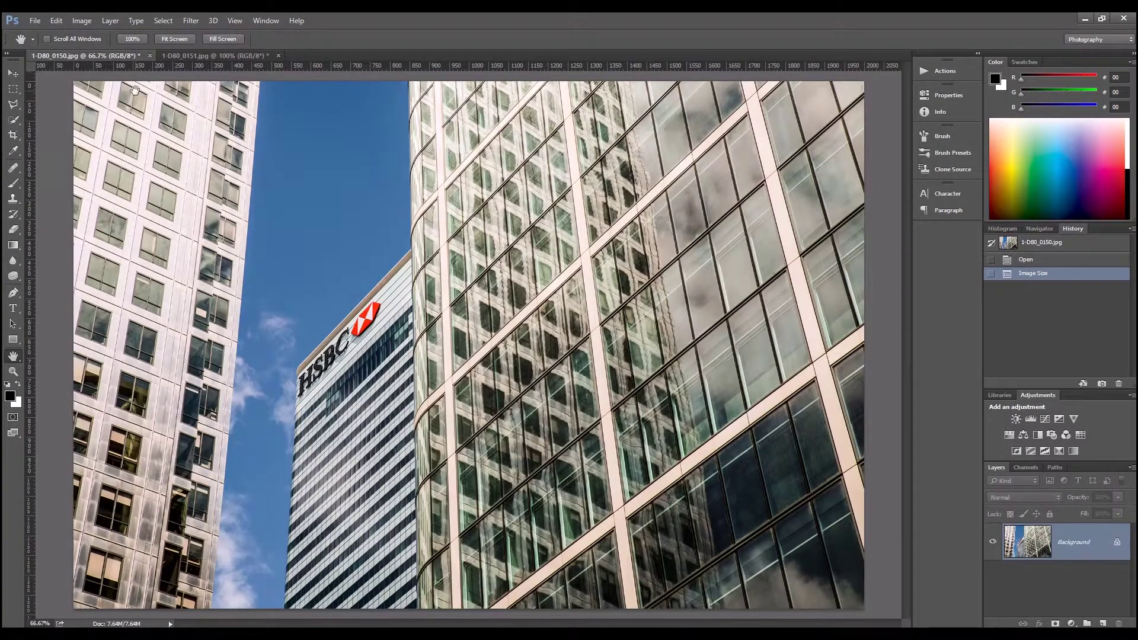
- Save the resized landscape image as a new JPEG named "1-D80_0150 welshot website" in the Welshot folder on the Desktop
{"action": "left_click", "coordinate": [32, 21]}
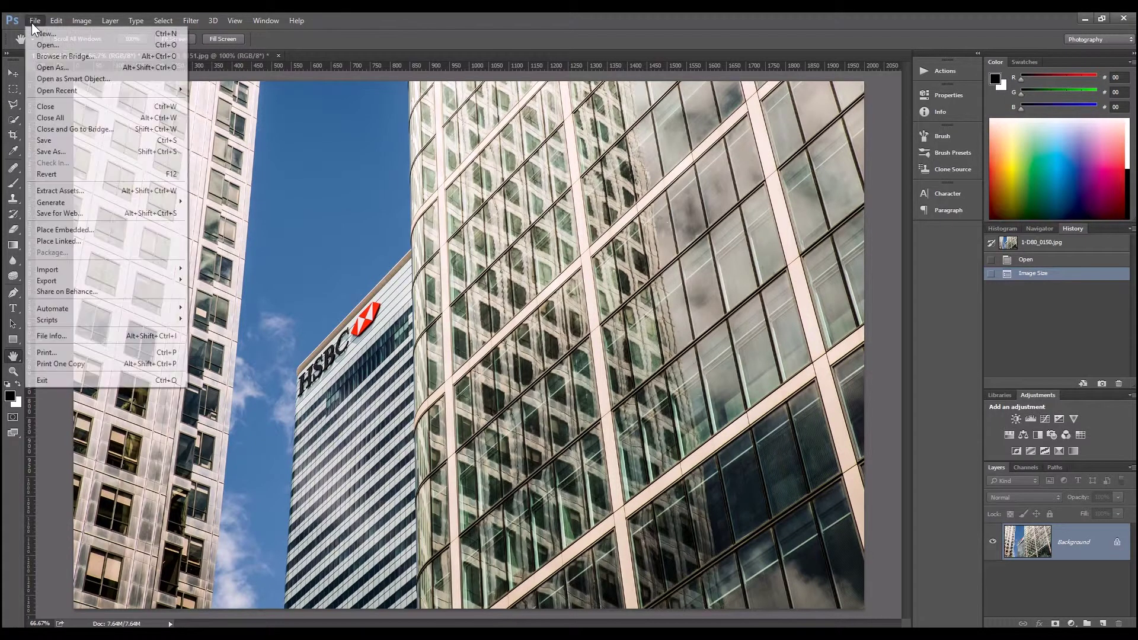
{"action": "left_click", "coordinate": [83, 152]}
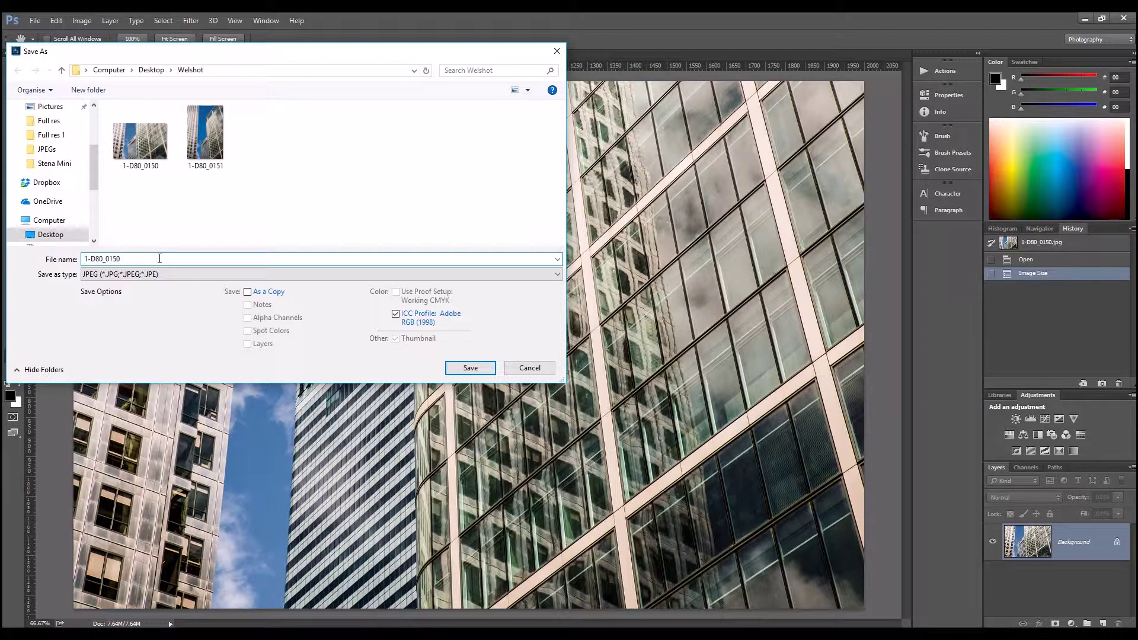
{"action": "type", "text": "welshot website"}
{"action": "left_click", "coordinate": [472, 369]}
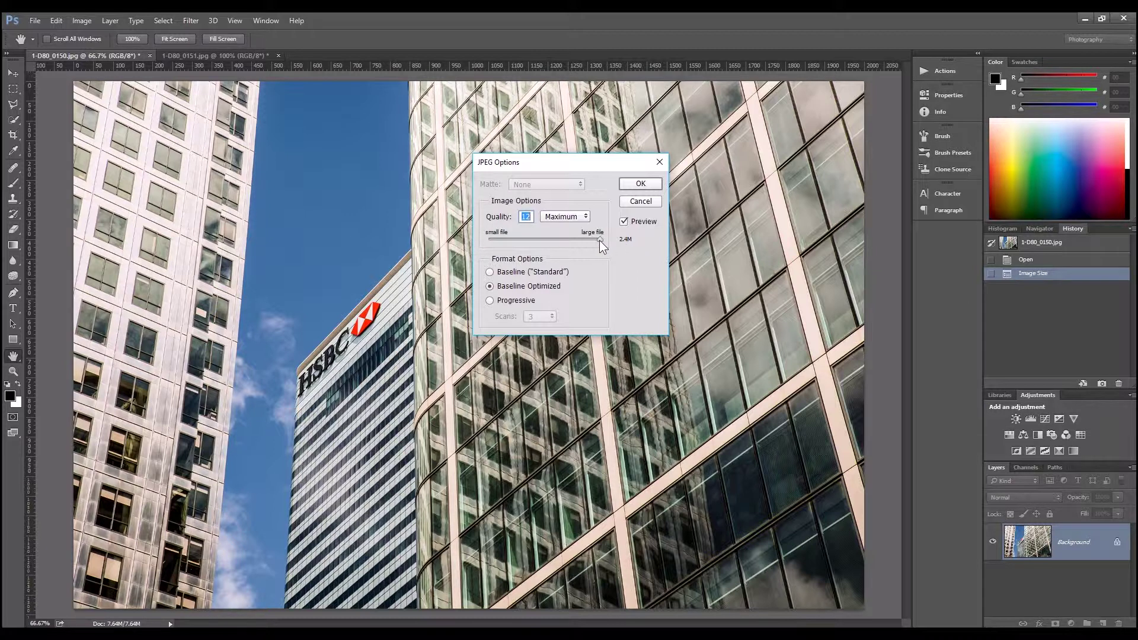
- Lower the JPEG quality below the maximum for the landscape copy, finish saving it and close the image
{"action": "left_click_drag", "start_coordinate": [599, 240], "coordinate": [576, 241]}
{"action": "left_click_drag", "start_coordinate": [576, 239], "coordinate": [580, 241]}
{"action": "left_click_drag", "start_coordinate": [580, 239], "coordinate": [576, 239]}
{"action": "left_click", "coordinate": [640, 184]}
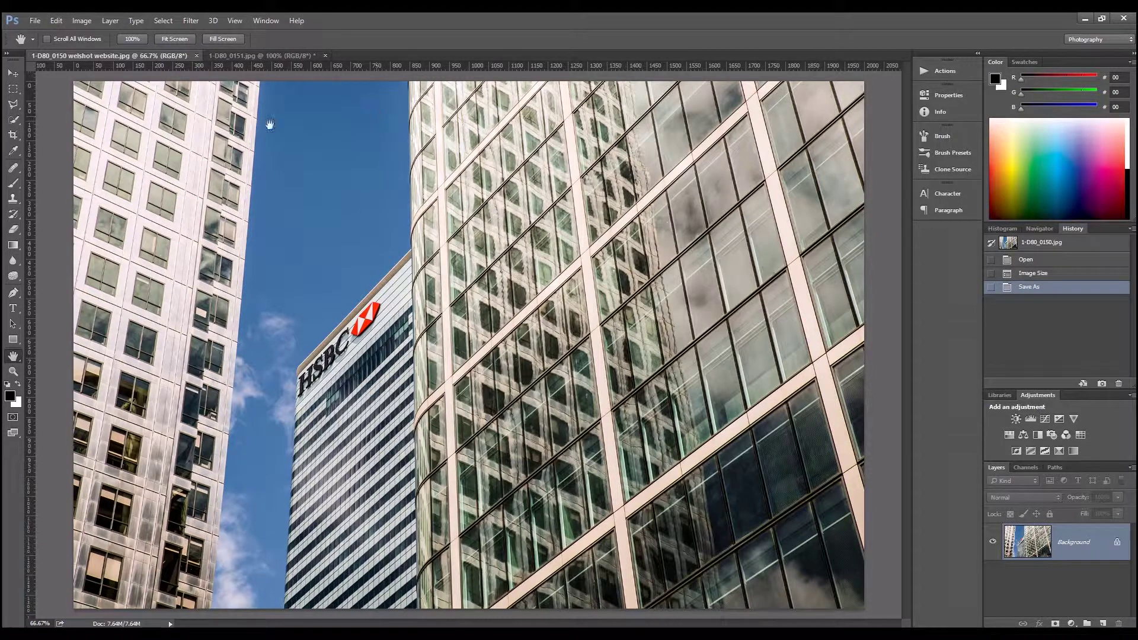
{"action": "left_click", "coordinate": [196, 55]}
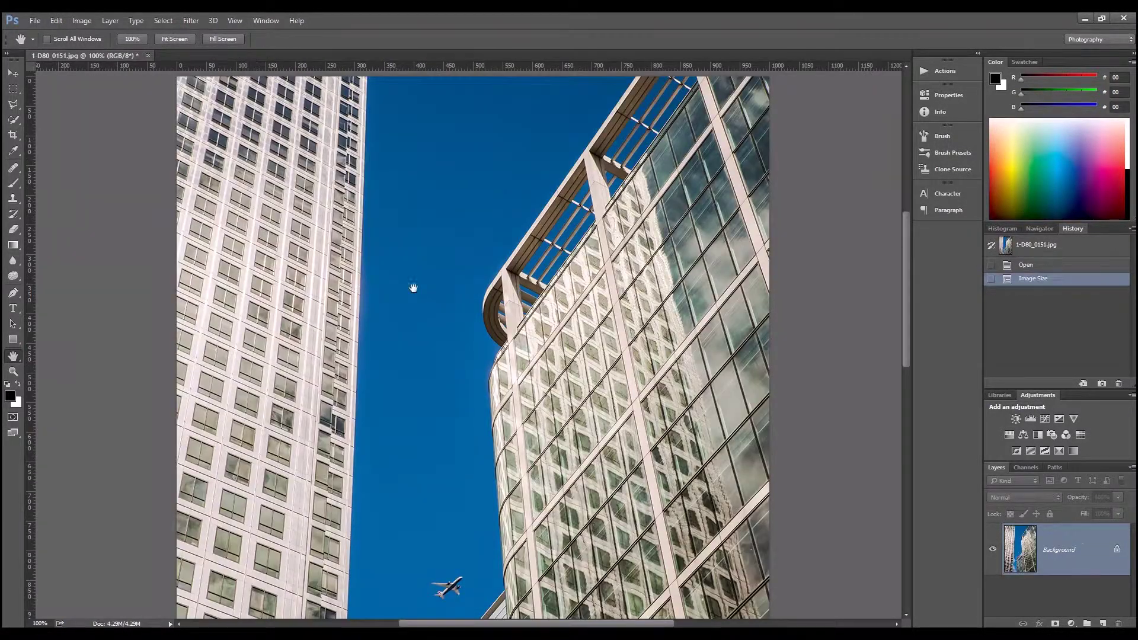
- Save the resized portrait image as a new JPEG named "1-D80_0151 welshot website" in the Welshot folder
{"action": "key", "text": "ctrl+minus"}
{"action": "key", "text": "ctrl+minus"}
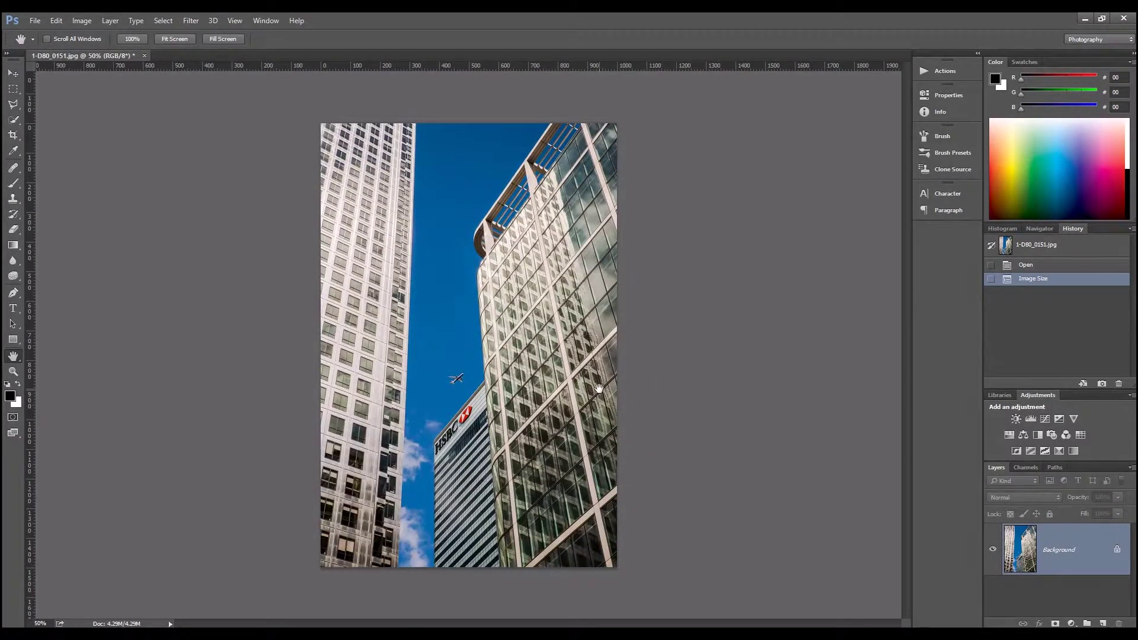
{"action": "left_click", "coordinate": [36, 20]}
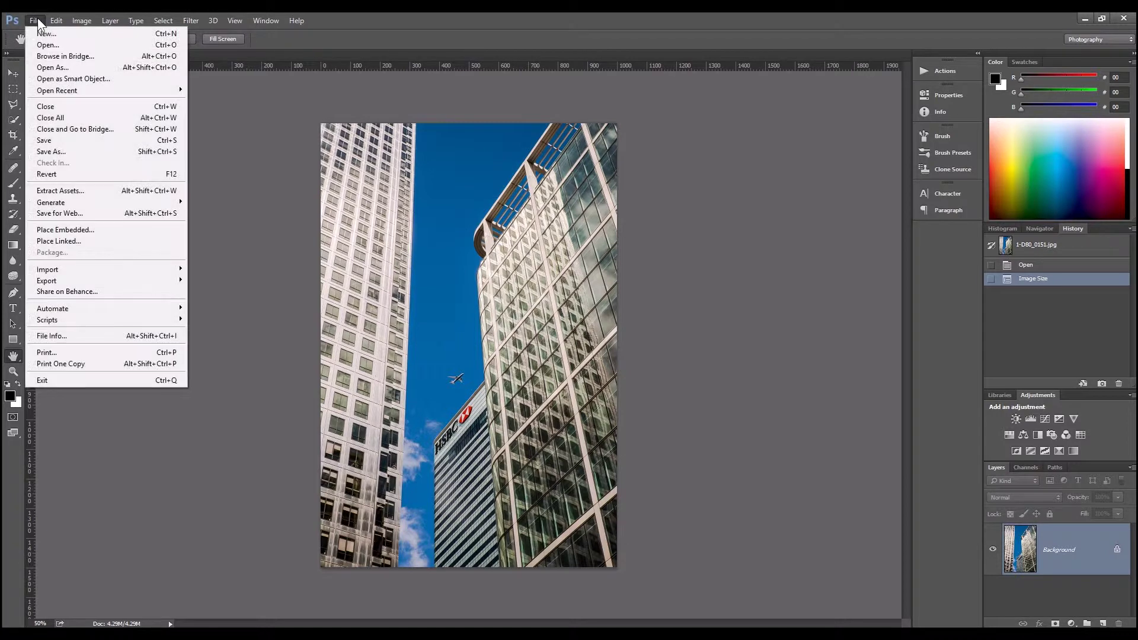
{"action": "left_click", "coordinate": [50, 152]}
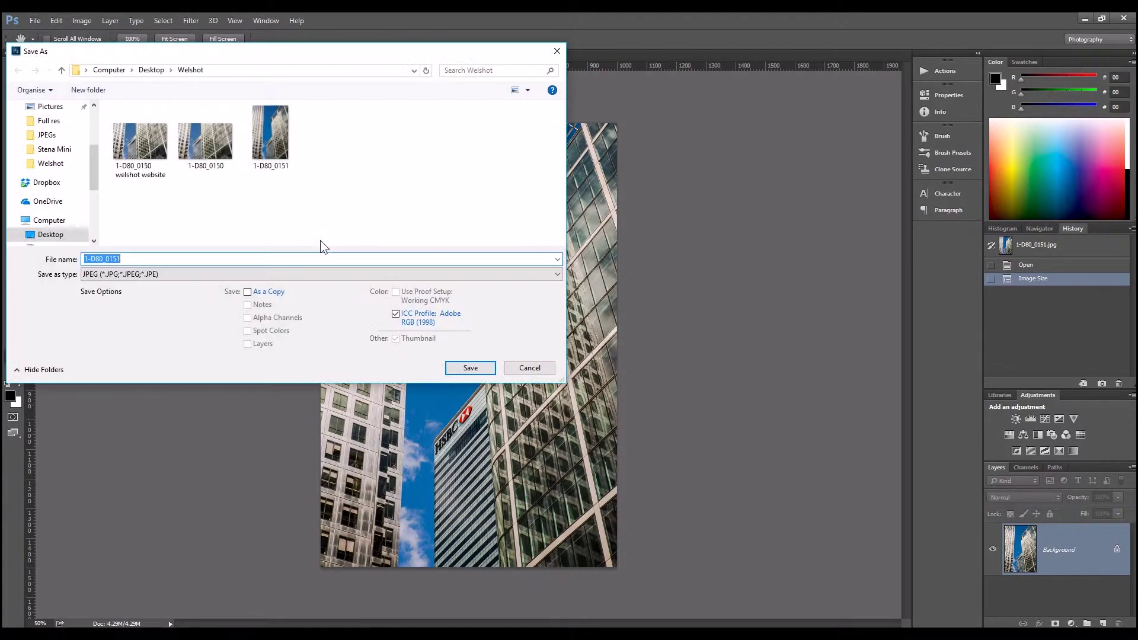
{"action": "left_click", "coordinate": [185, 262]}
{"action": "type", "text": "welshot website"}
{"action": "left_click", "coordinate": [464, 369]}
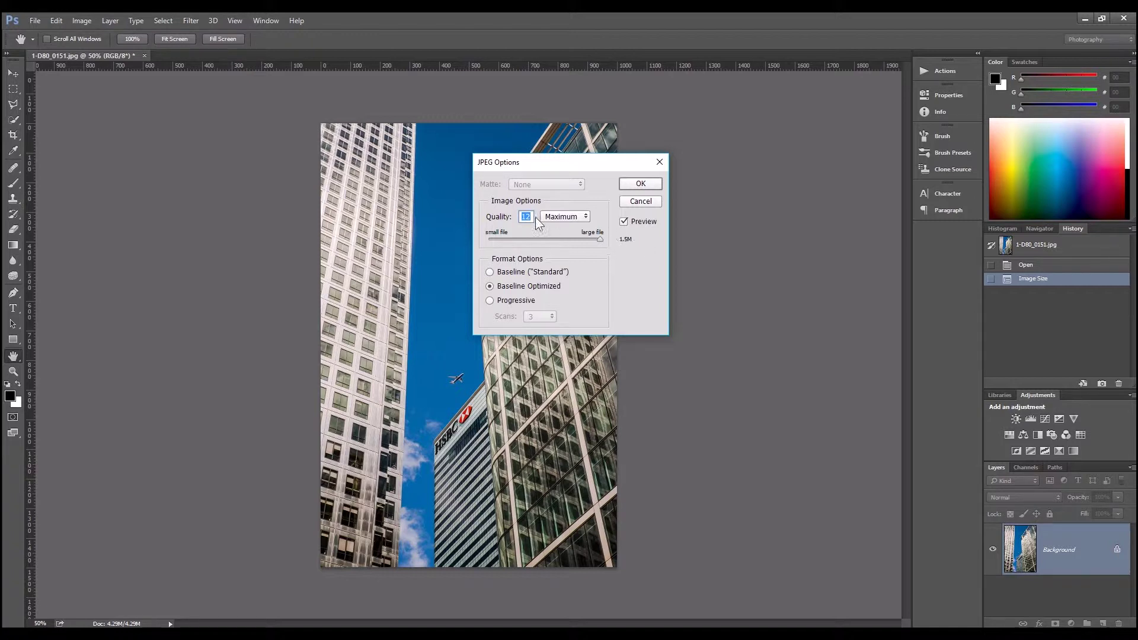
- Reduce the portrait copy's JPEG quality below the maximum, complete the save and close the image
{"action": "left_click", "coordinate": [587, 237]}
{"action": "left_click_drag", "start_coordinate": [582, 240], "coordinate": [581, 239]}
{"action": "left_click", "coordinate": [624, 221]}
{"action": "left_click", "coordinate": [637, 183]}
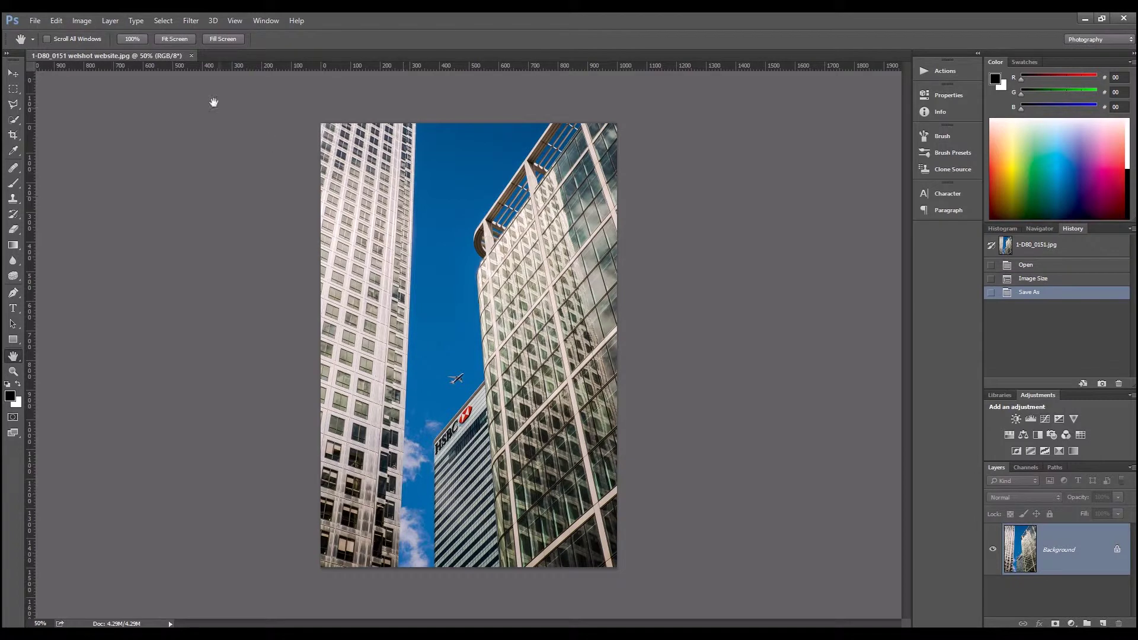
{"action": "left_click", "coordinate": [191, 55]}
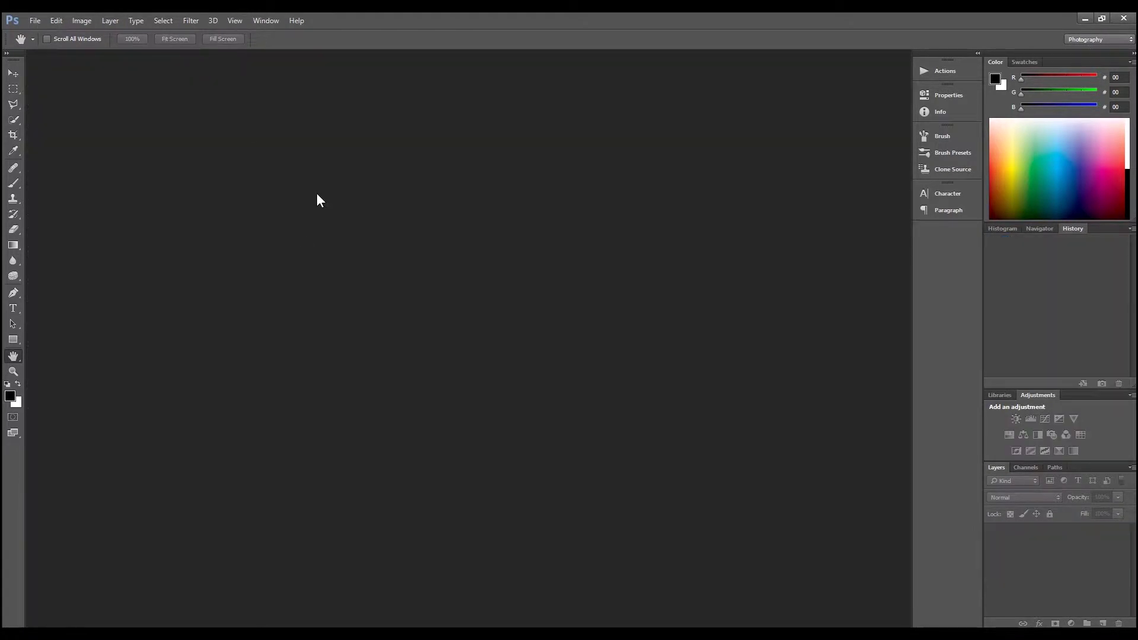
- Switch to the Welshot forum topic in Chrome and write the answer "This is a test, please ignore this!"
{"action": "left_click", "coordinate": [164, 627]}
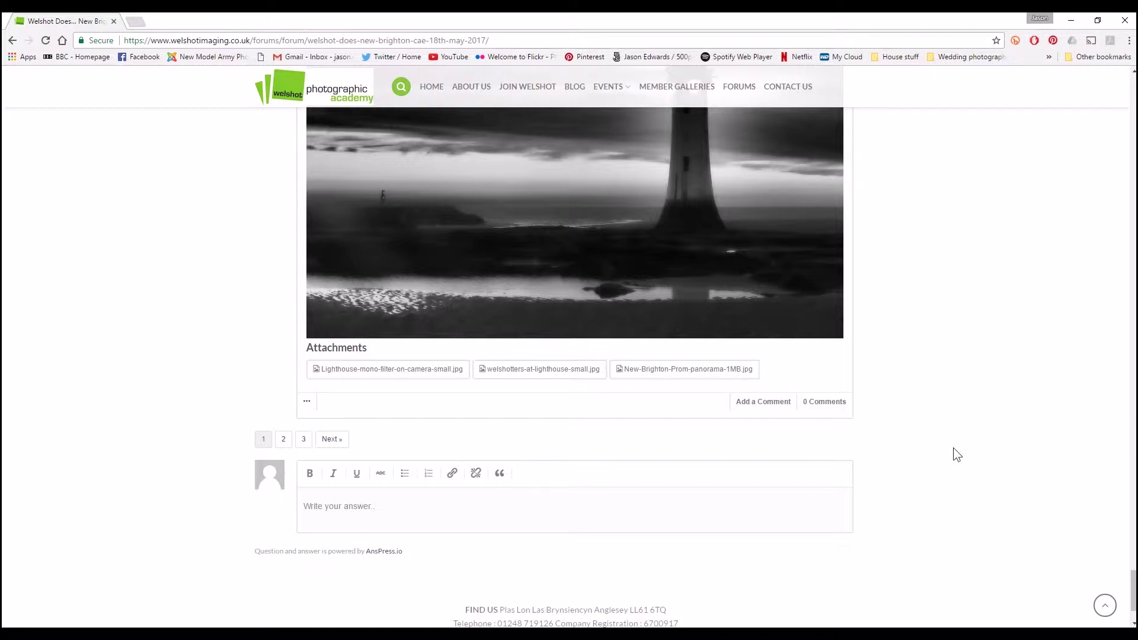
{"action": "left_click", "coordinate": [476, 474]}
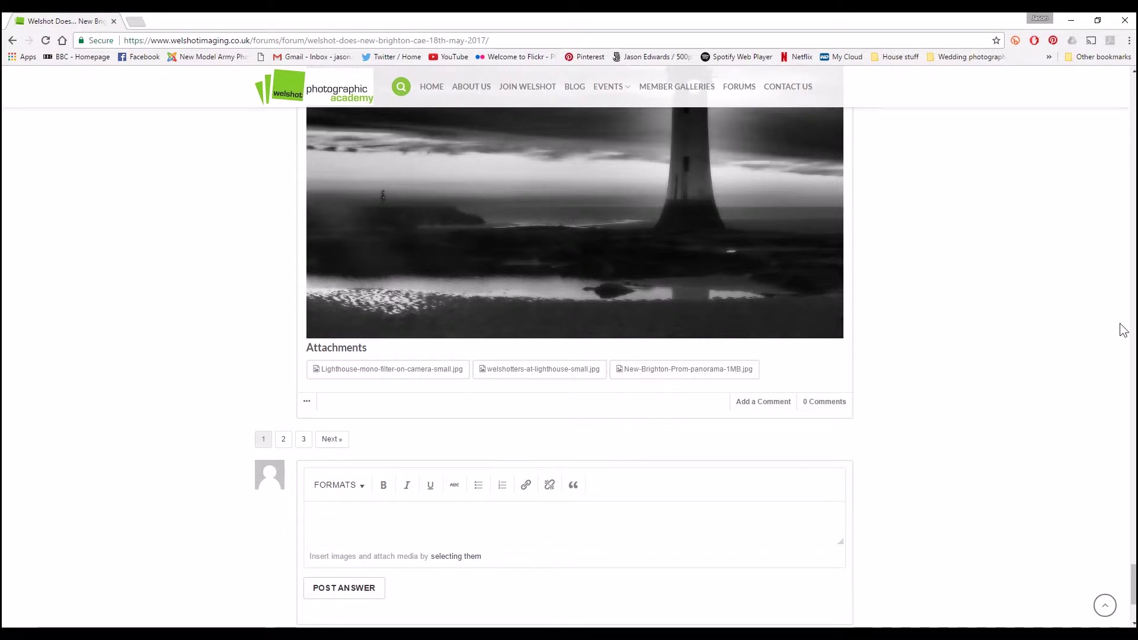
{"action": "left_click_drag", "start_coordinate": [1133, 582], "coordinate": [1134, 590]}
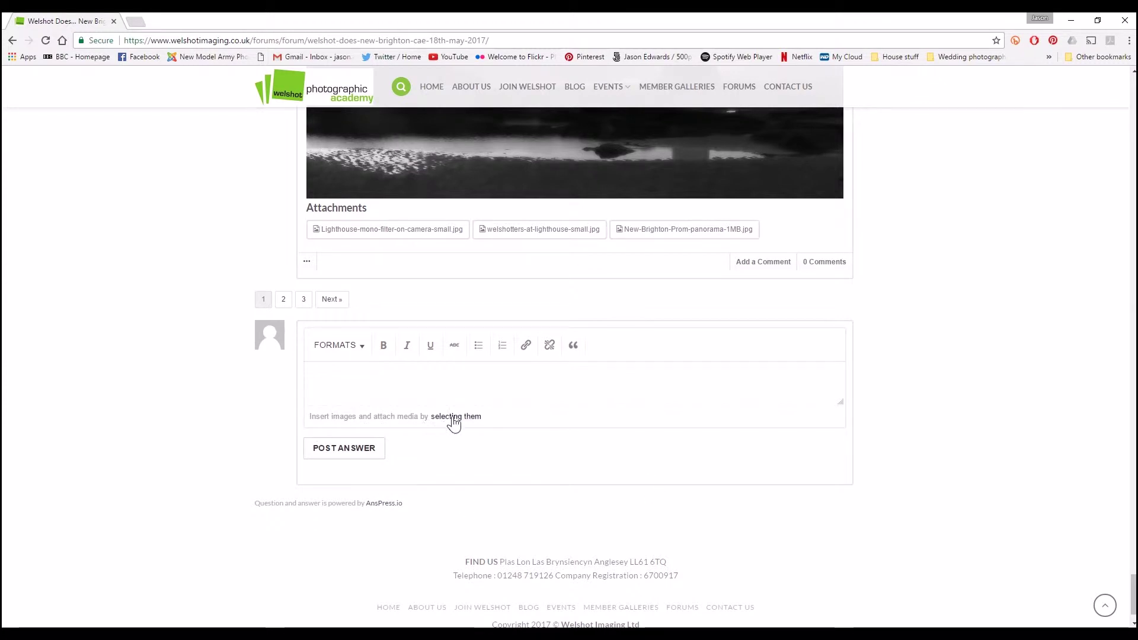
{"action": "left_click", "coordinate": [373, 375]}
{"action": "type", "text": "This is a test, ple"}
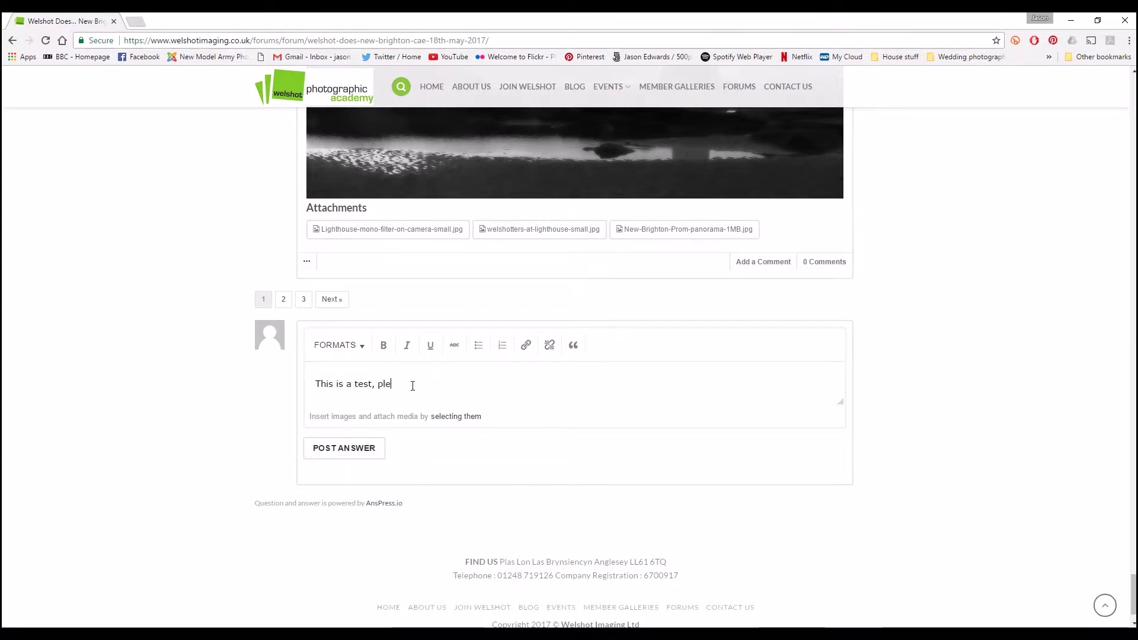
{"action": "type", "text": "ase ignore "}
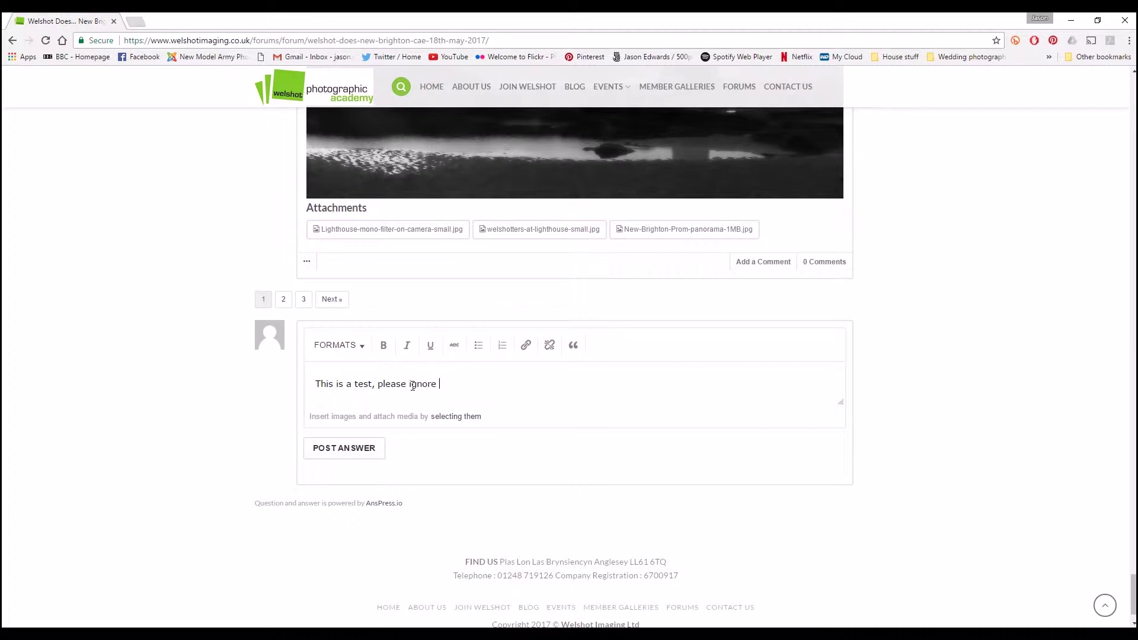
{"action": "type", "text": "this!"}
- Attach the landscape photo "1-D80_0150 welshot website" from the Desktop's Welshot folder to the forum answer
{"action": "left_click", "coordinate": [450, 417]}
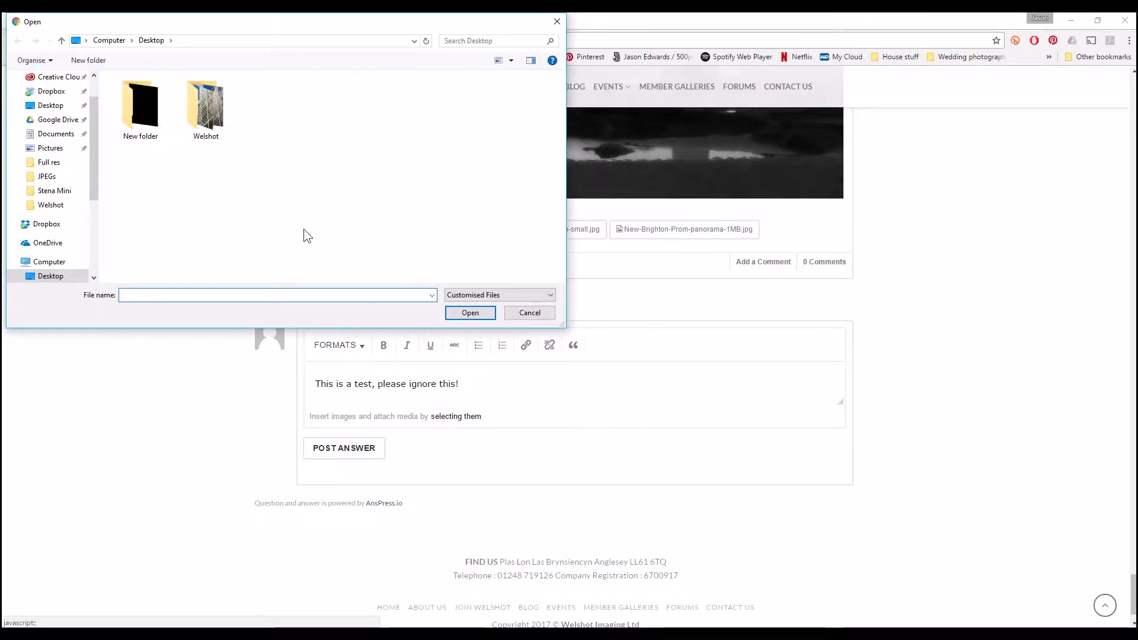
{"action": "double_click", "coordinate": [208, 113]}
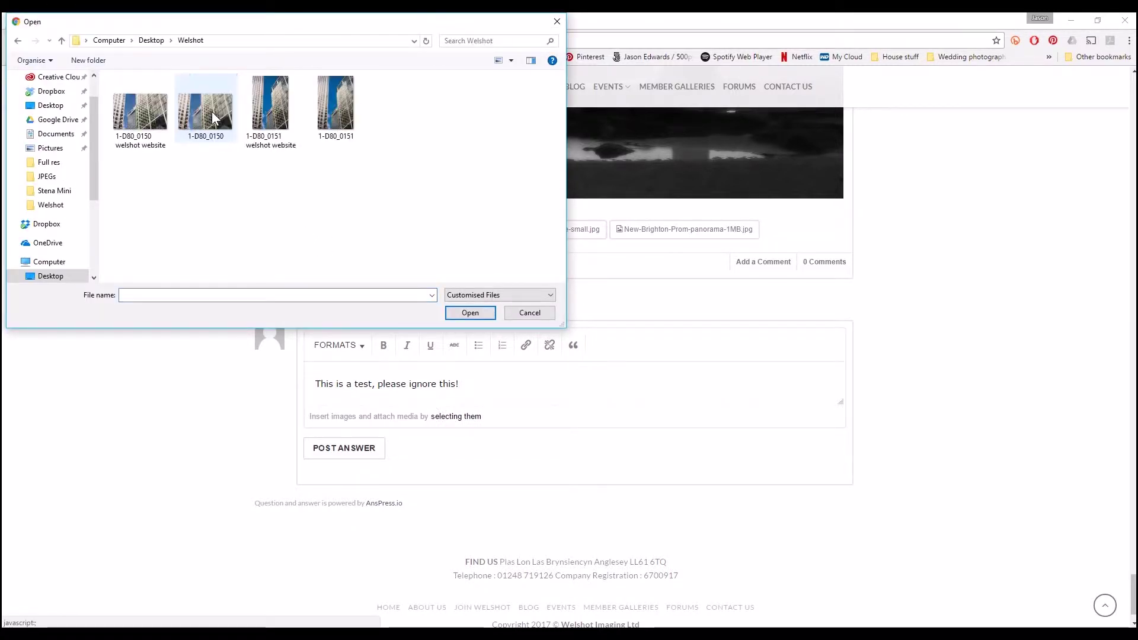
{"action": "left_click", "coordinate": [137, 119]}
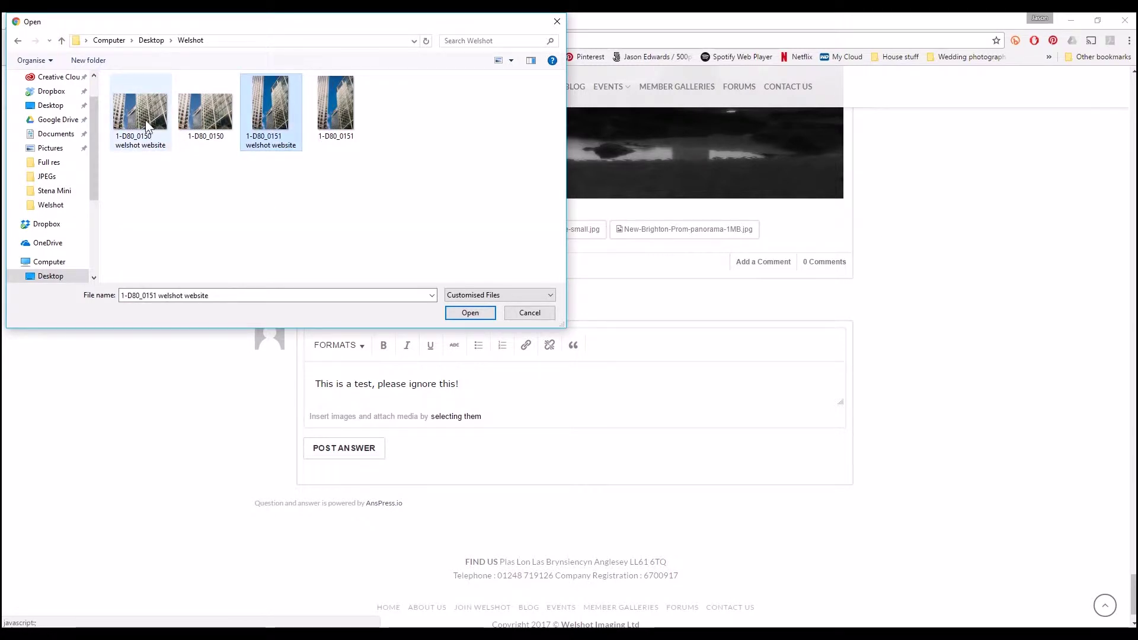
{"action": "left_click", "coordinate": [470, 312]}
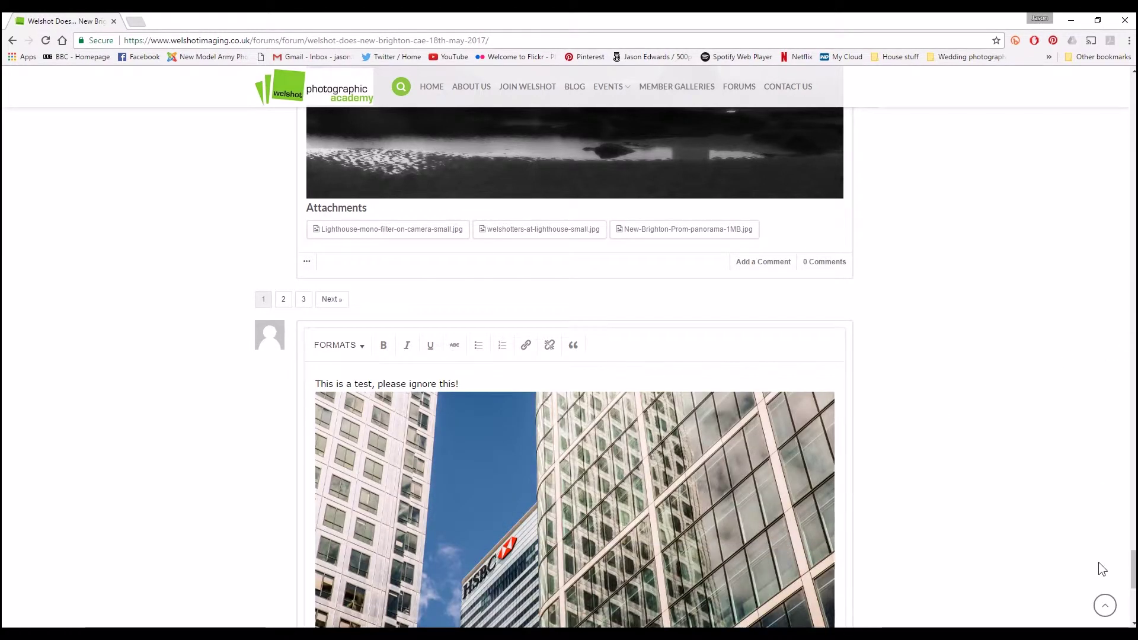
- Attach the portrait photo "1-D80_0151 welshot website" to the same forum answer
{"action": "left_click_drag", "start_coordinate": [1134, 562], "coordinate": [1134, 574]}
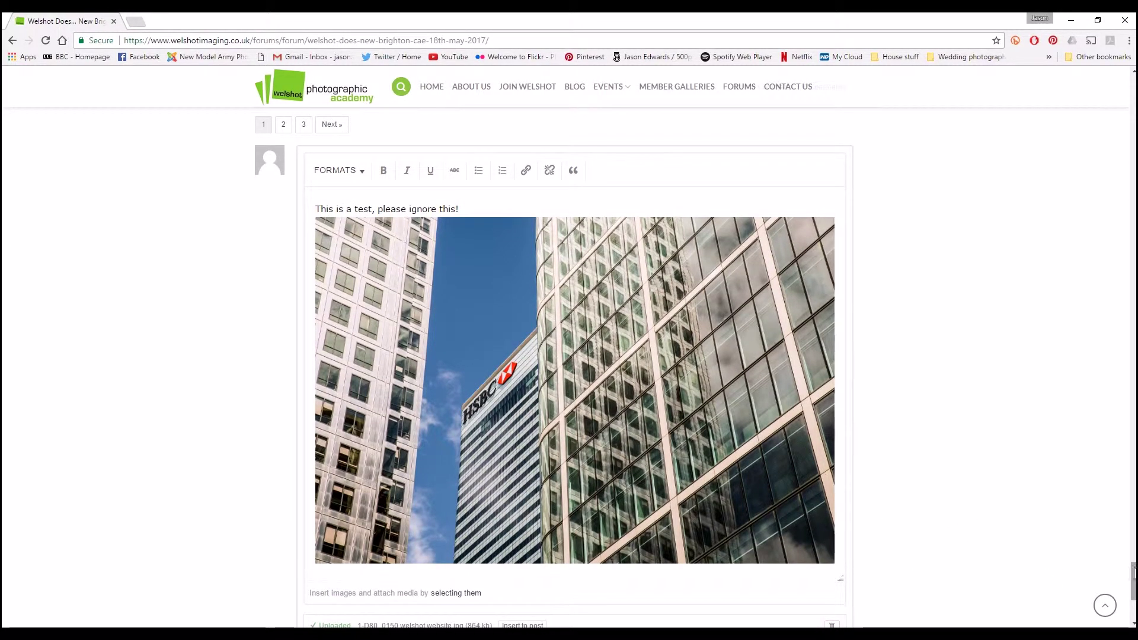
{"action": "left_click_drag", "start_coordinate": [1133, 574], "coordinate": [1133, 582]}
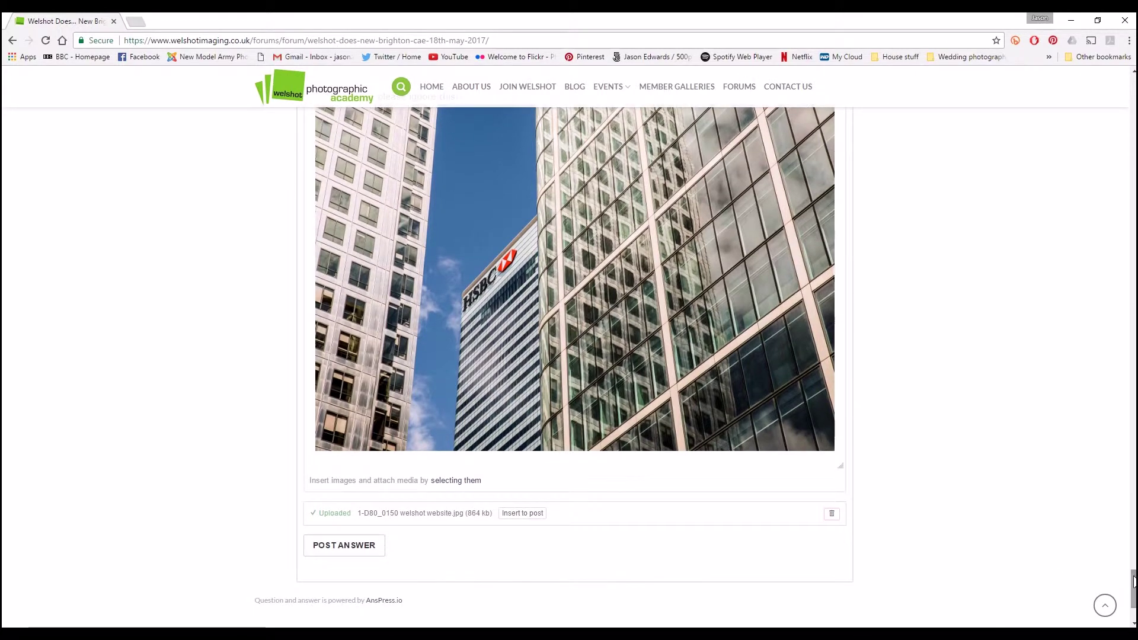
{"action": "left_click", "coordinate": [456, 481]}
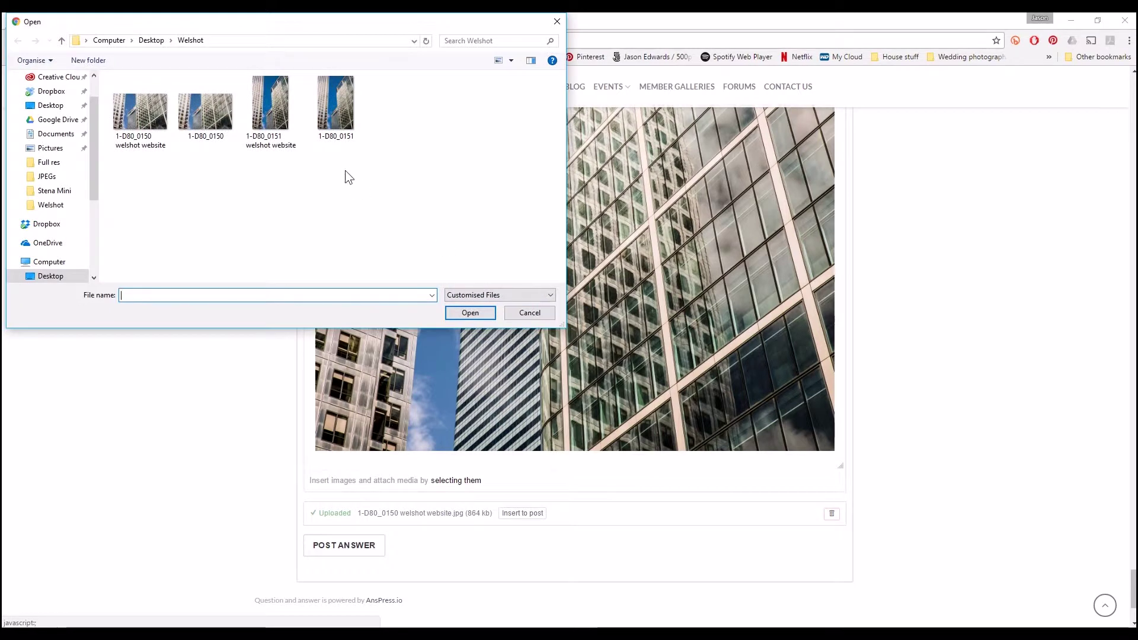
{"action": "double_click", "coordinate": [280, 120]}
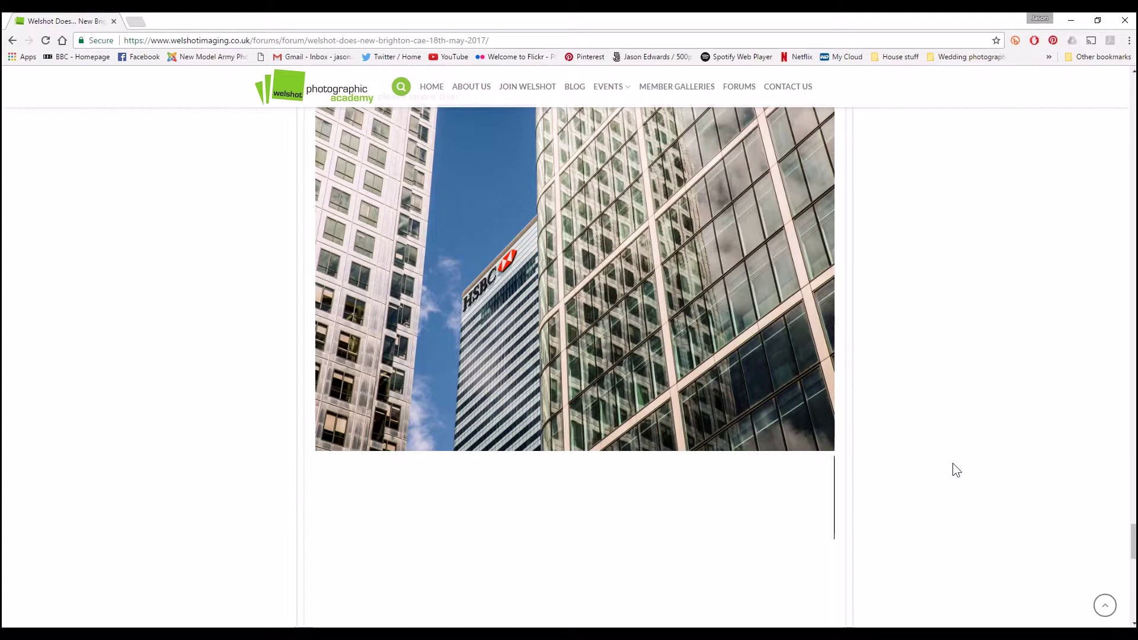
- Check the two inserted photos in the answer and post it to the forum topic
{"action": "mouse_move", "coordinate": [1133, 542]}
{"action": "left_mouse_down"}
{"action": "mouse_move", "coordinate": [1132, 600]}
{"action": "mouse_move", "coordinate": [1132, 526]}
{"action": "mouse_move", "coordinate": [1127, 584]}
{"action": "mouse_move", "coordinate": [1132, 535]}
{"action": "left_mouse_up"}
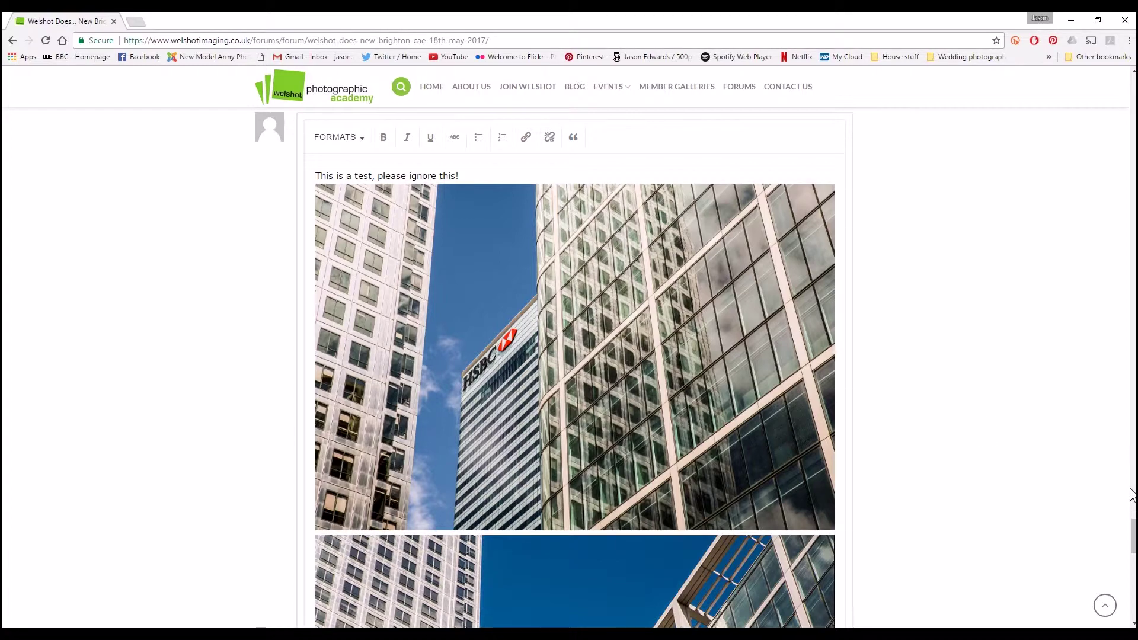
{"action": "left_click_drag", "start_coordinate": [1133, 532], "coordinate": [1133, 592]}
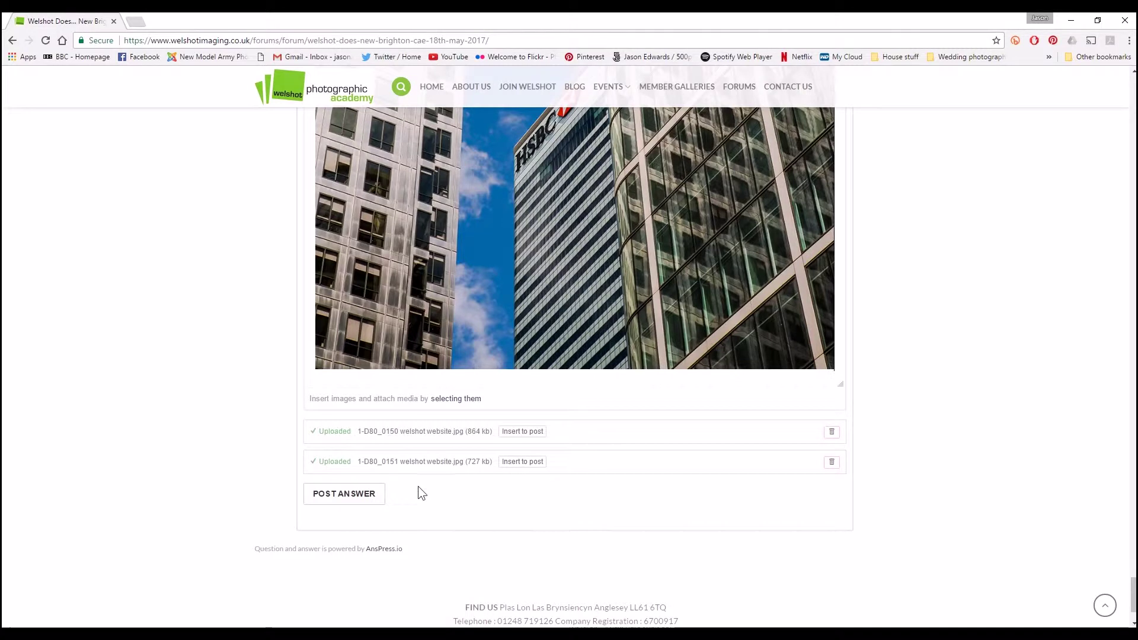
{"action": "left_click", "coordinate": [350, 501]}
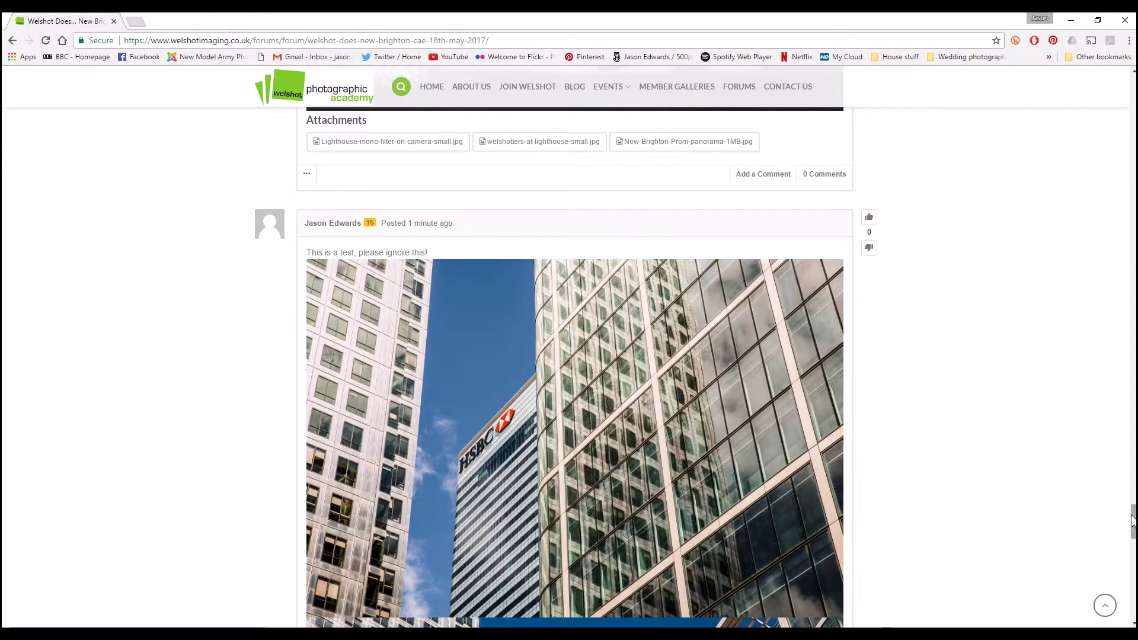
- Add the comment "I'm creating a tutorial video,please ignore!" to the newly posted answer
{"action": "mouse_move", "coordinate": [1133, 521]}
{"action": "left_mouse_down"}
{"action": "mouse_move", "coordinate": [1133, 584]}
{"action": "mouse_move", "coordinate": [1134, 508]}
{"action": "mouse_move", "coordinate": [1134, 523]}
{"action": "left_mouse_up"}
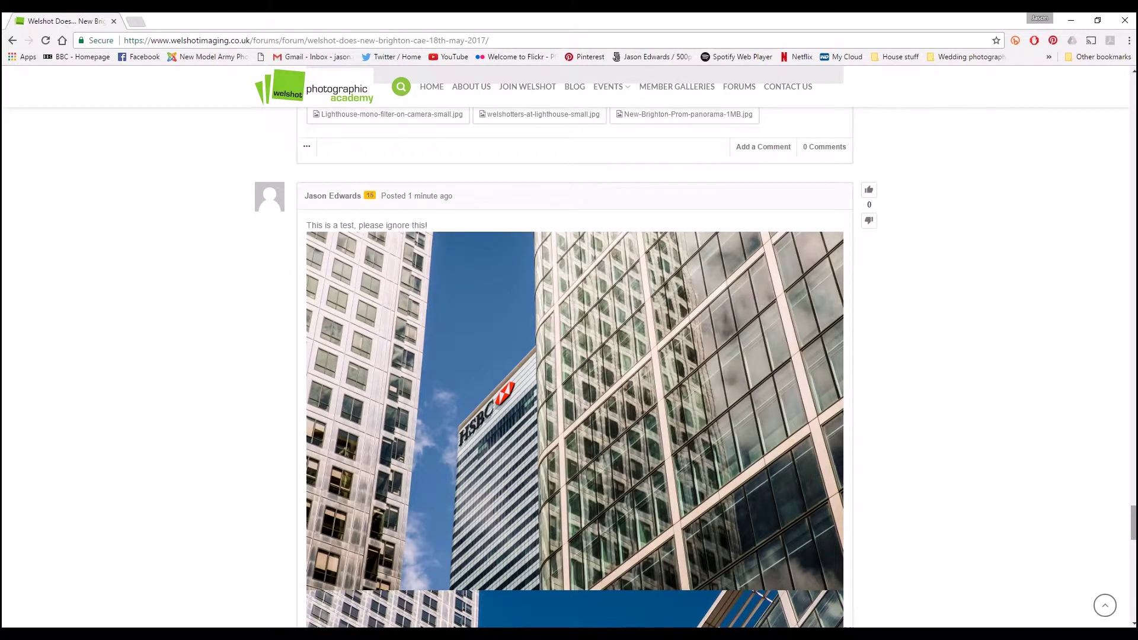
{"action": "left_click_drag", "start_coordinate": [1133, 524], "coordinate": [1133, 586]}
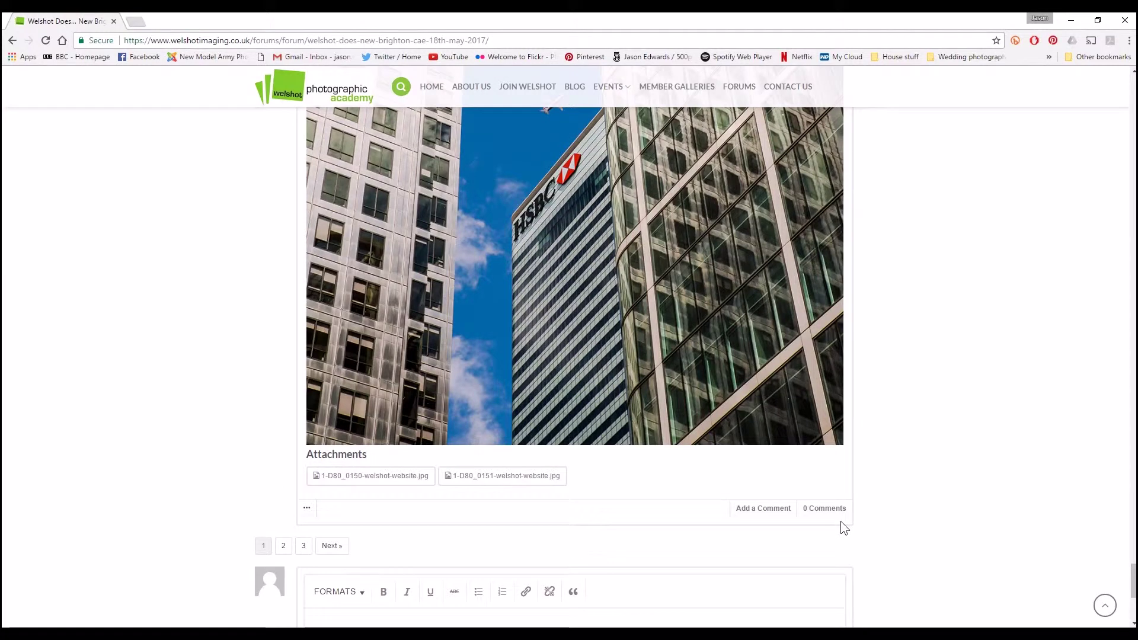
{"action": "left_click", "coordinate": [765, 511]}
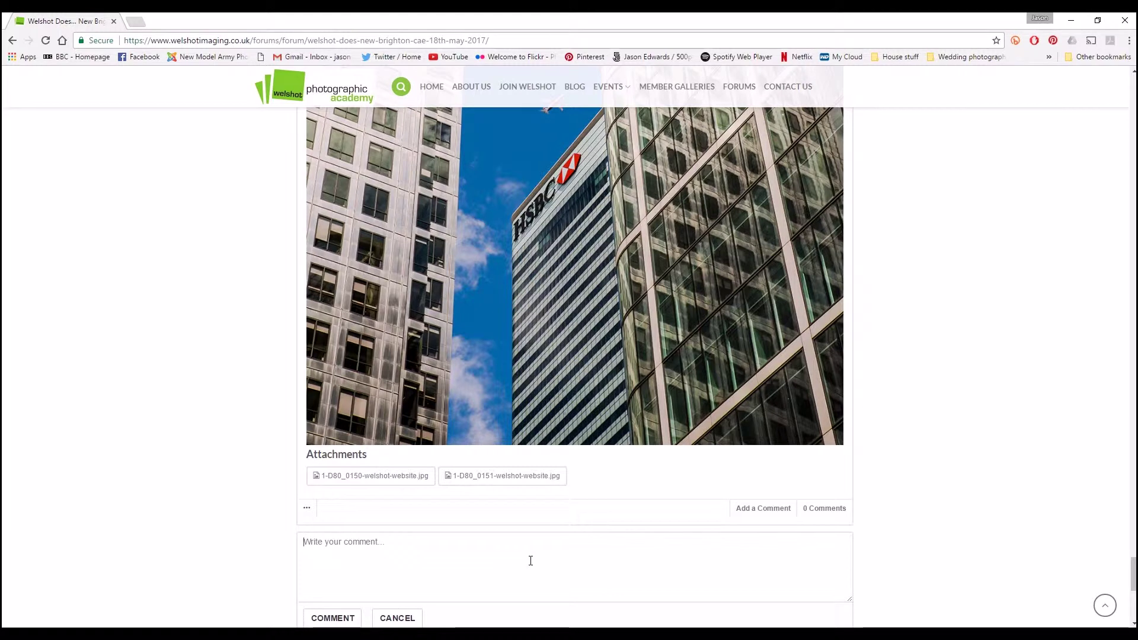
{"action": "type", "text": "I'm ci"}
{"action": "type", "text": "eating a tutorial video,please "}
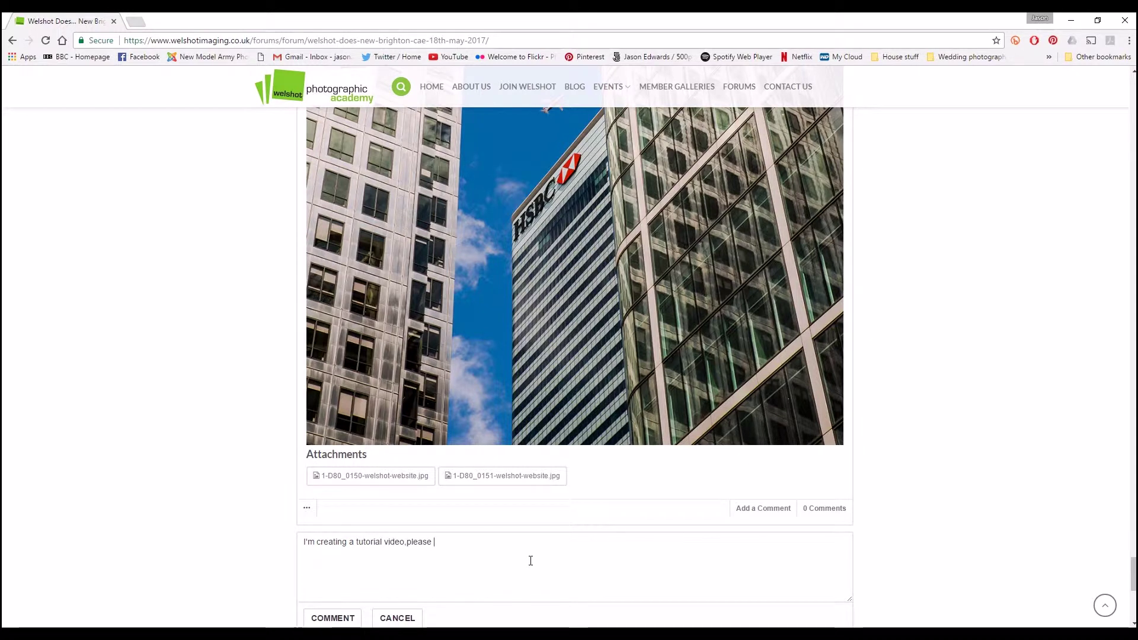
{"action": "type", "text": "ignore!"}
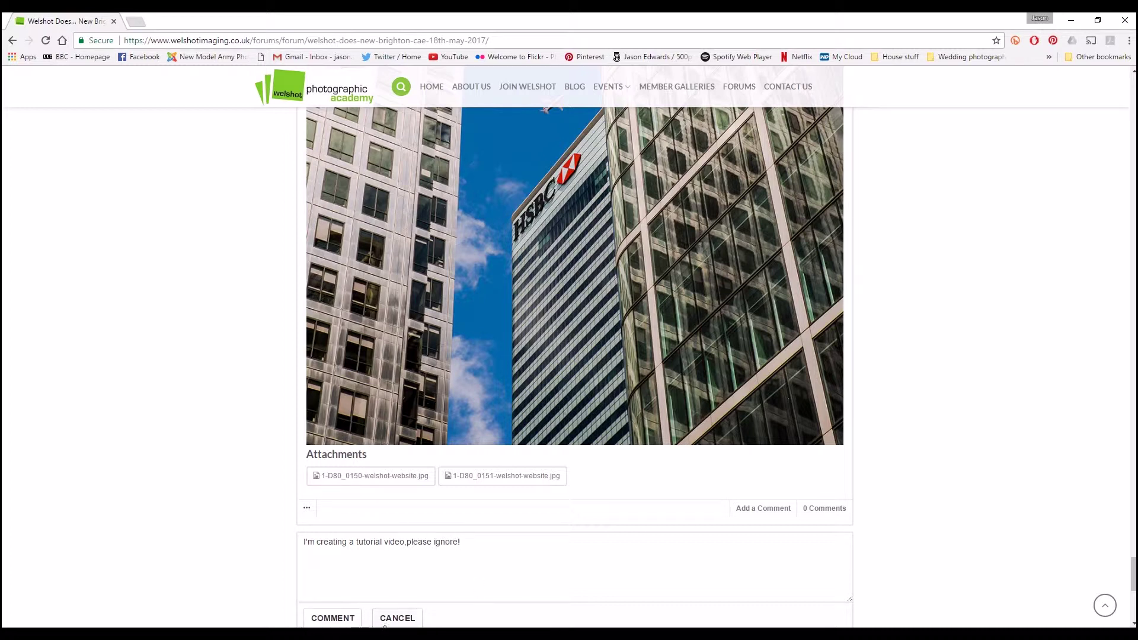
{"action": "left_click", "coordinate": [344, 619]}
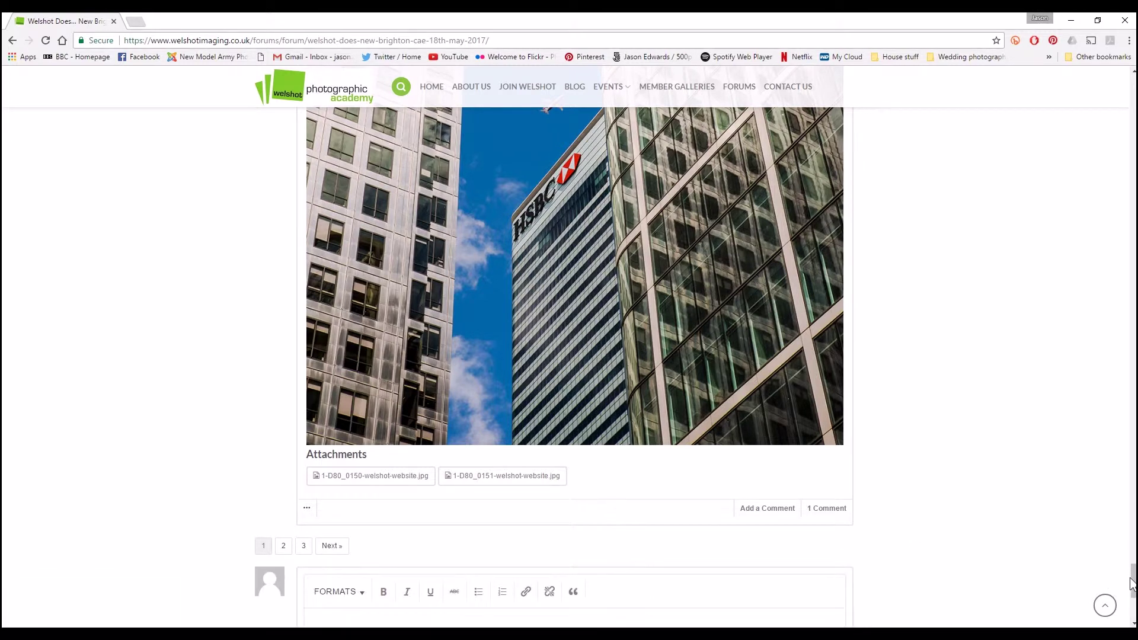
{"action": "mouse_move", "coordinate": [1133, 581]}
{"action": "left_mouse_down"}
{"action": "mouse_move", "coordinate": [1133, 597]}
{"action": "mouse_move", "coordinate": [1133, 504]}
{"action": "mouse_move", "coordinate": [1133, 581]}
{"action": "mouse_move", "coordinate": [1130, 571]}
{"action": "left_mouse_up"}
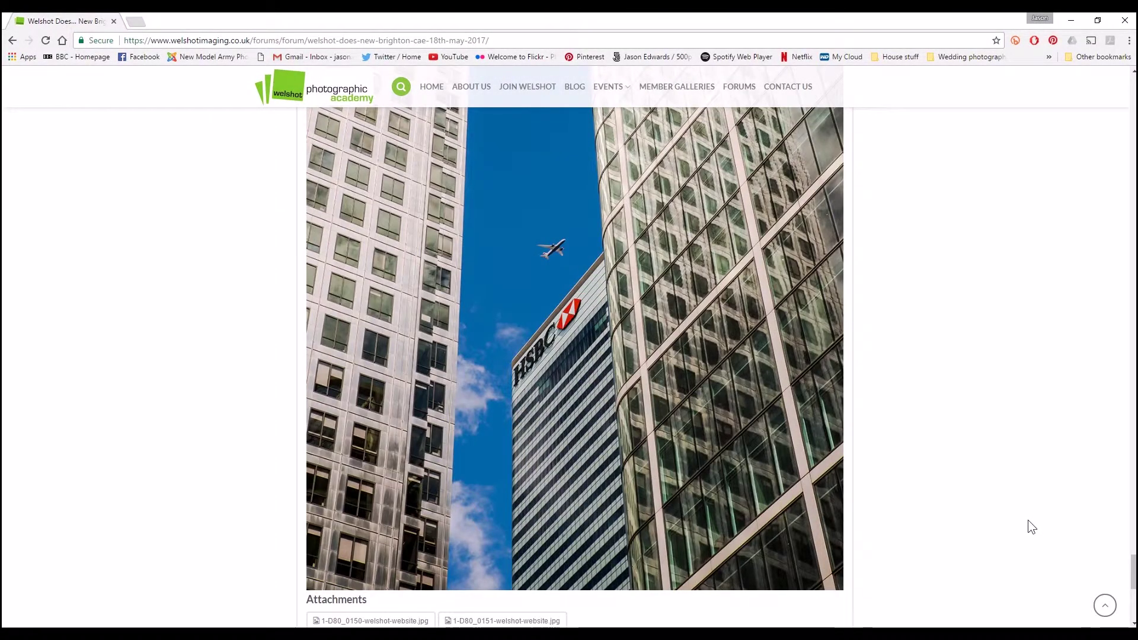